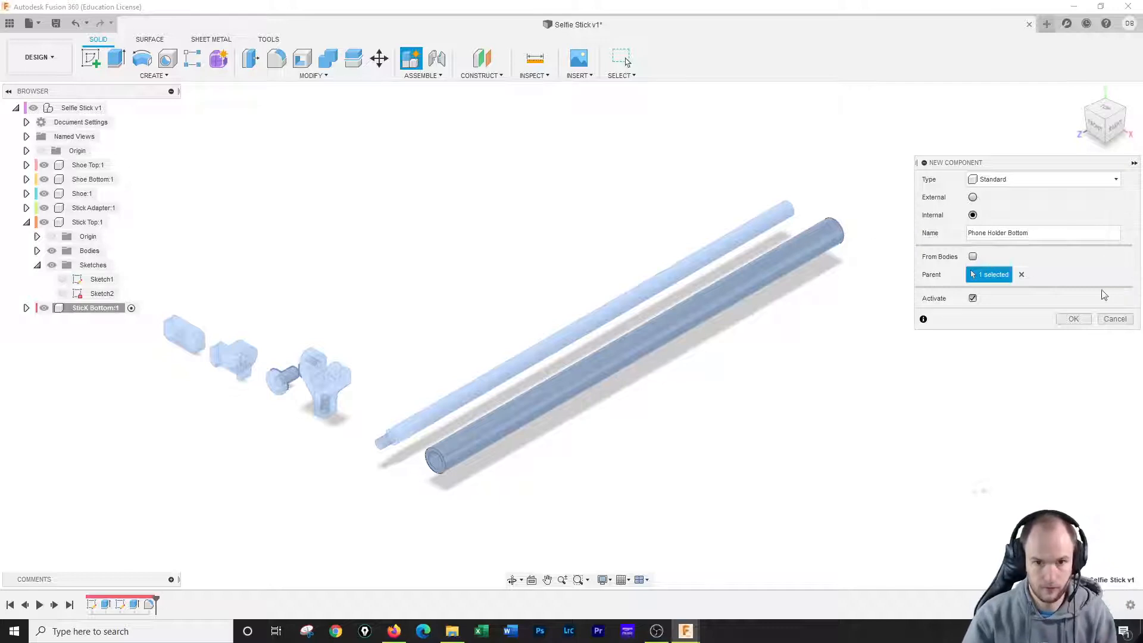
Step: Create the internal component Phone Holder Bottom and start a sketch on the front (XY) origin plane
click(1073, 319)
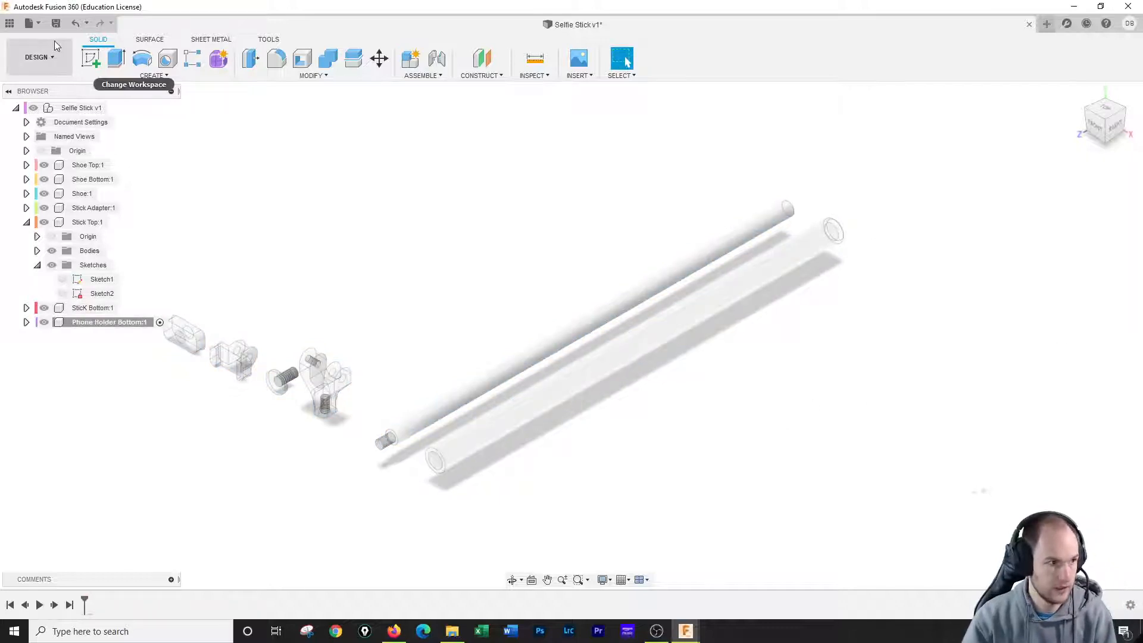
click(91, 58)
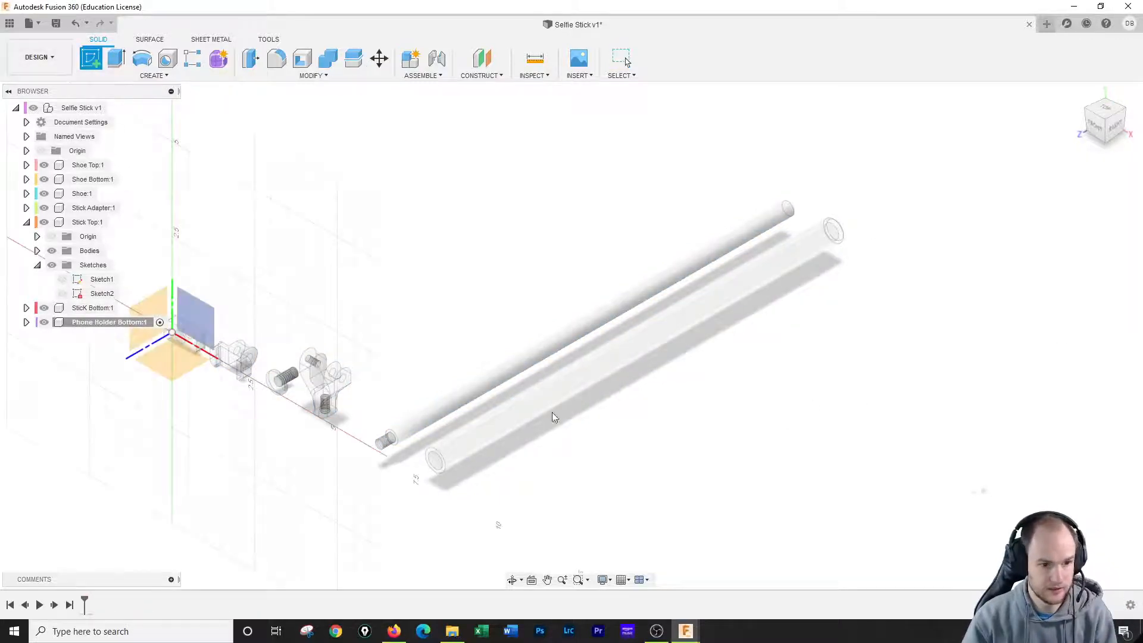
click(200, 310)
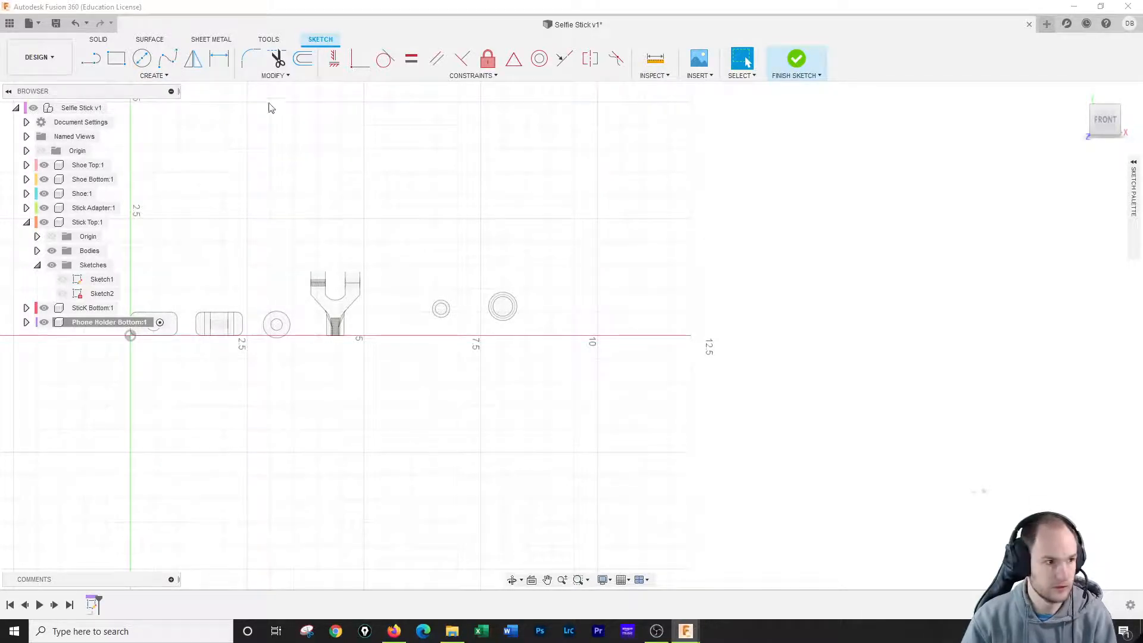
Step: Sketch a two-point rectangle 2 in wide and 0.375 in high on the horizontal axis, beyond the stick parts, and finish the sketch
click(116, 58)
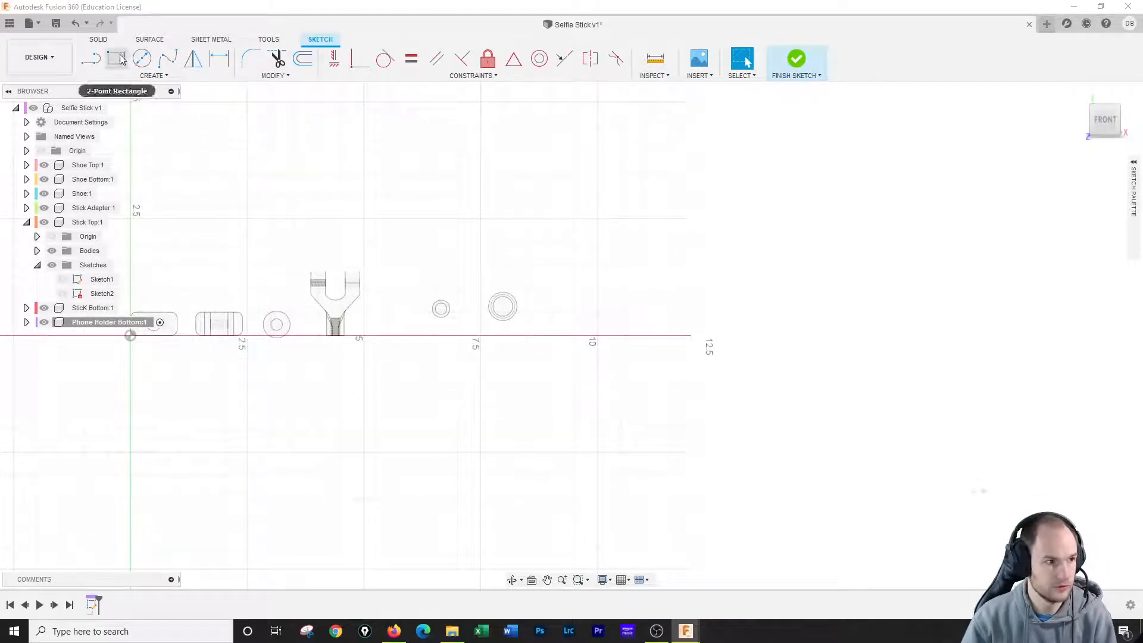
click(574, 335)
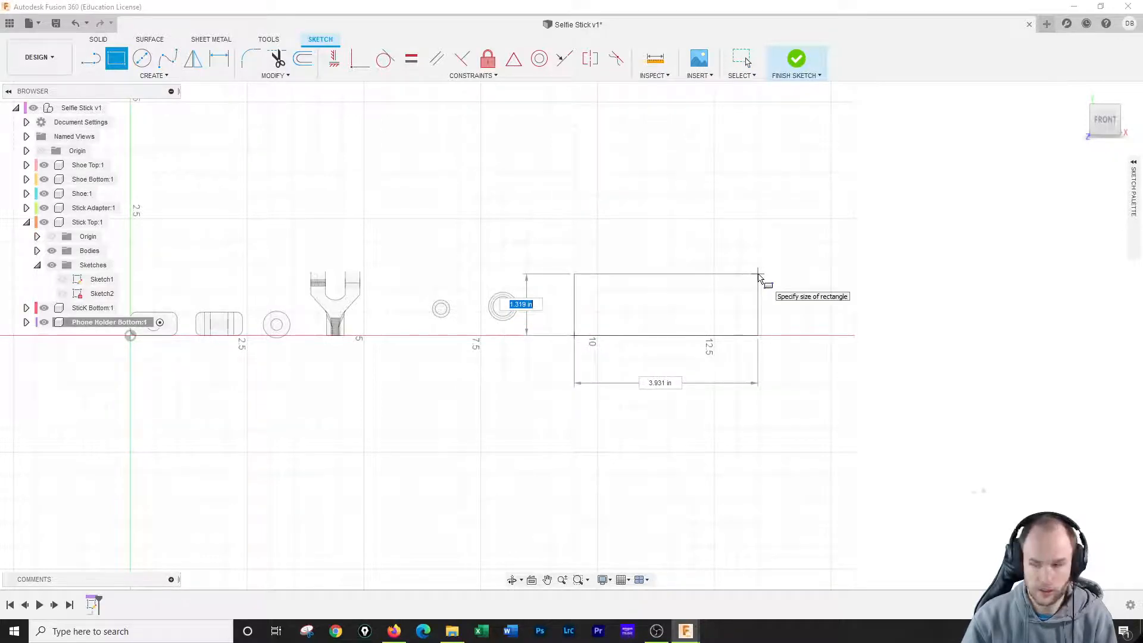
text(3)
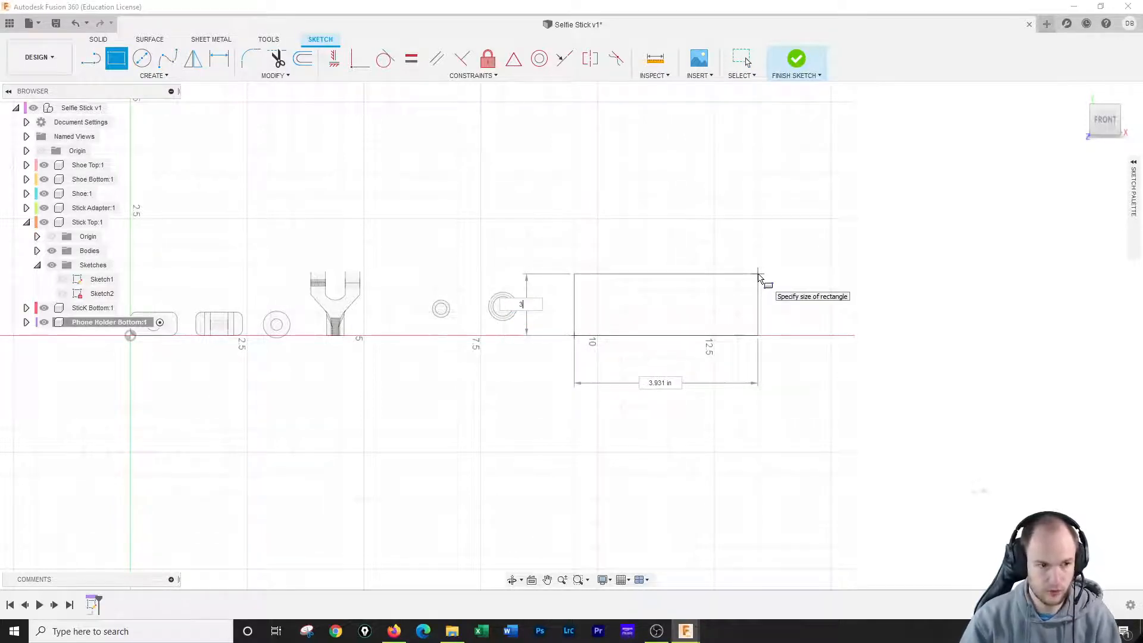
text(7)
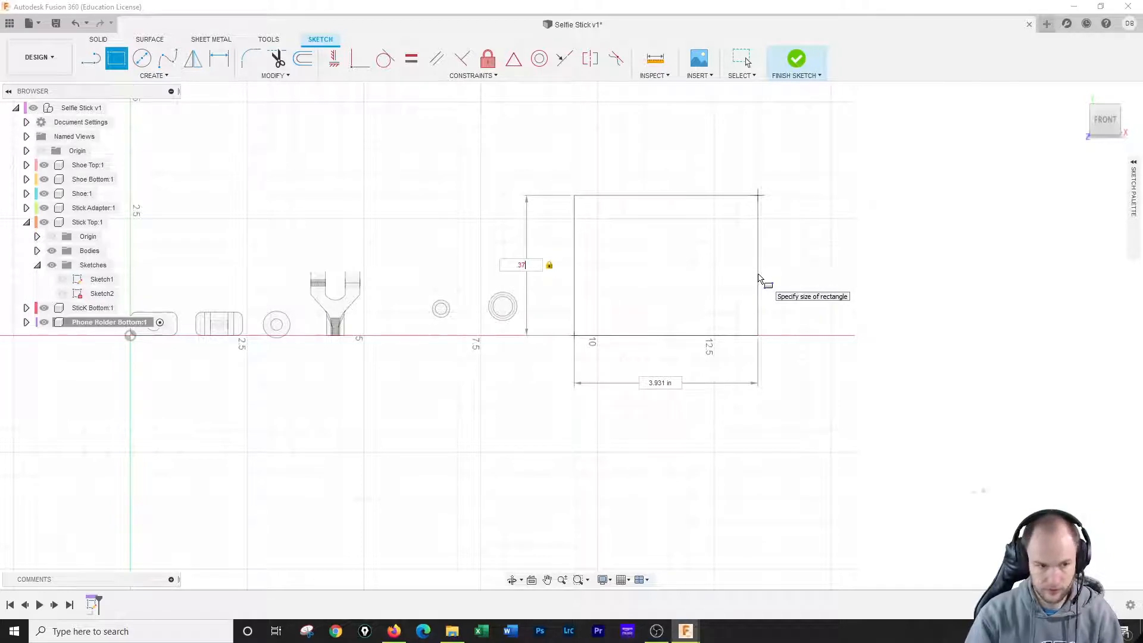
text(5)
key(Tab)
text(2)
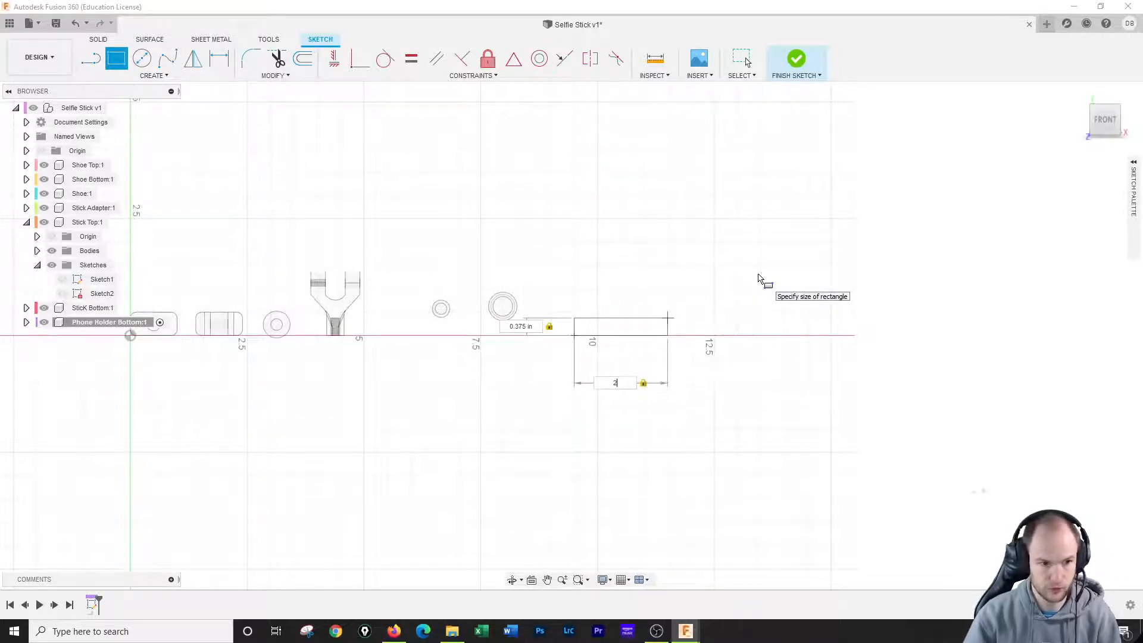
key(Return)
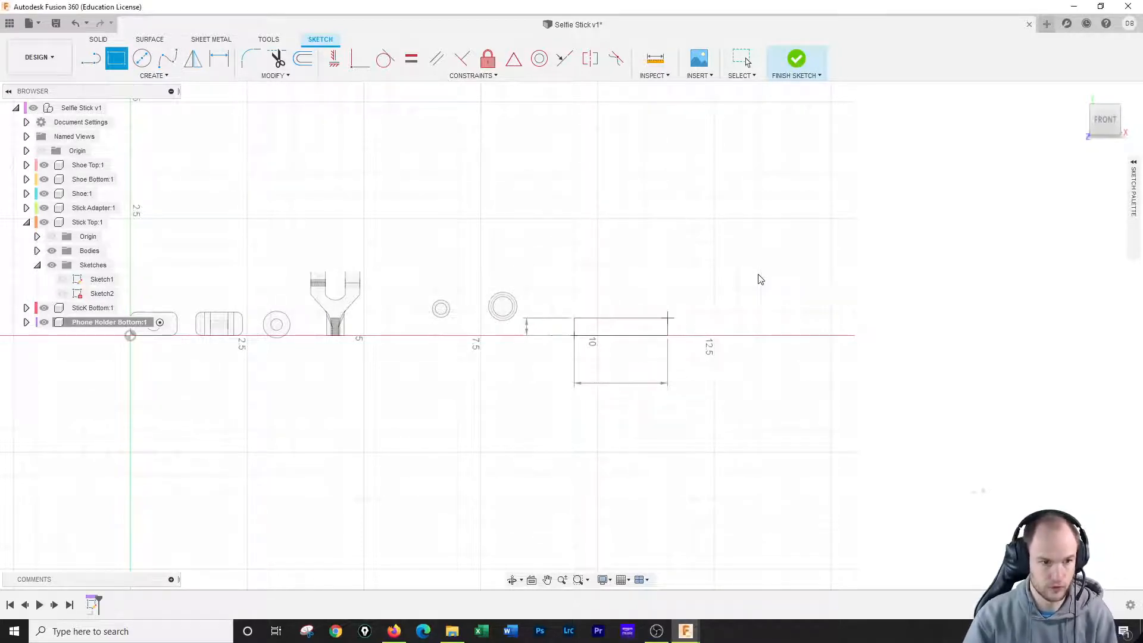
click(796, 56)
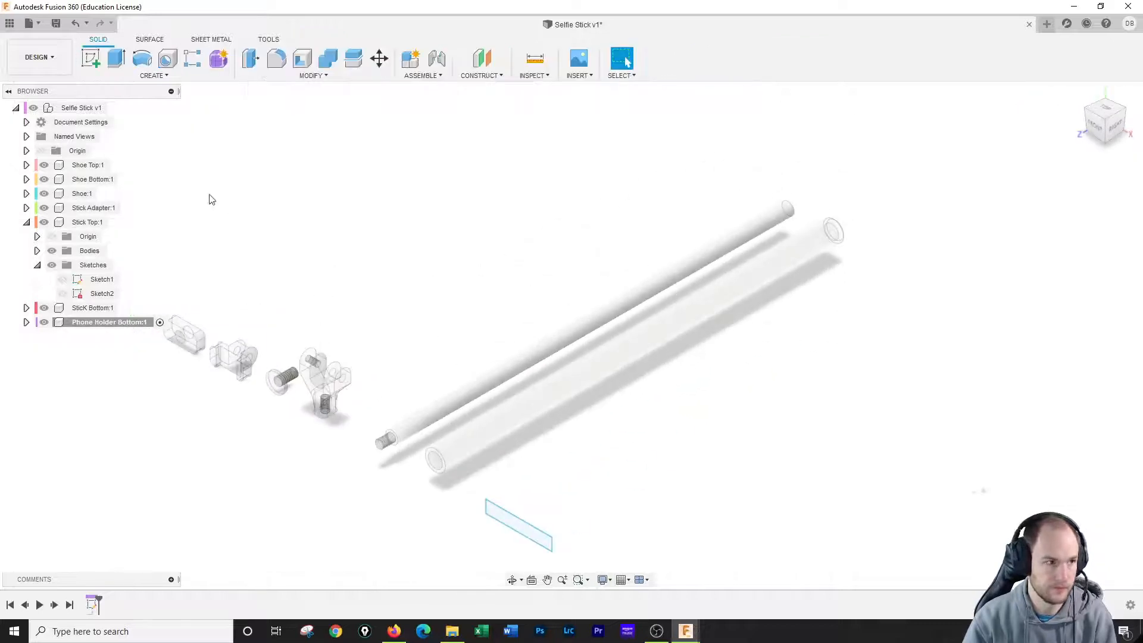
Step: Extrude the rectangle 1 in backward from the front plane as a new body
click(119, 59)
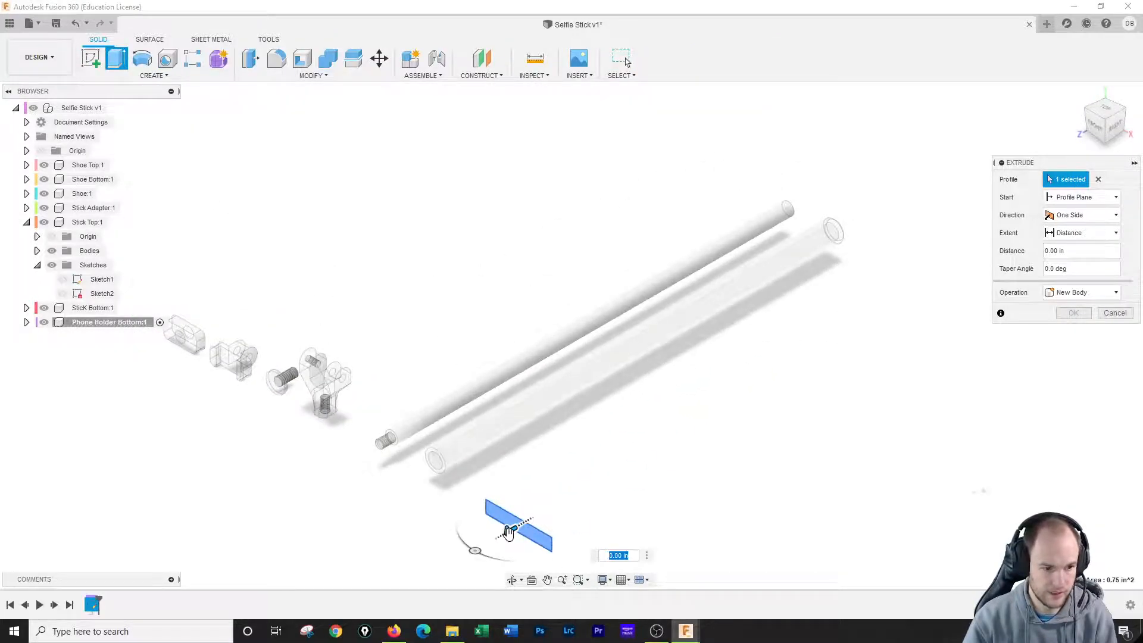
drag(511, 528, 567, 512)
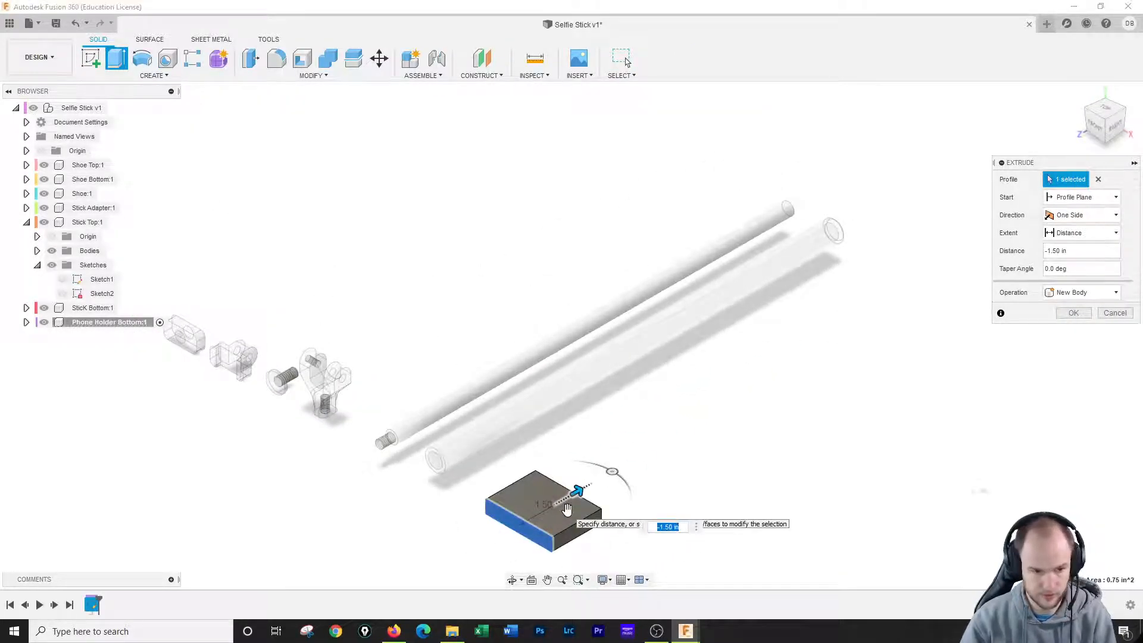
text(1)
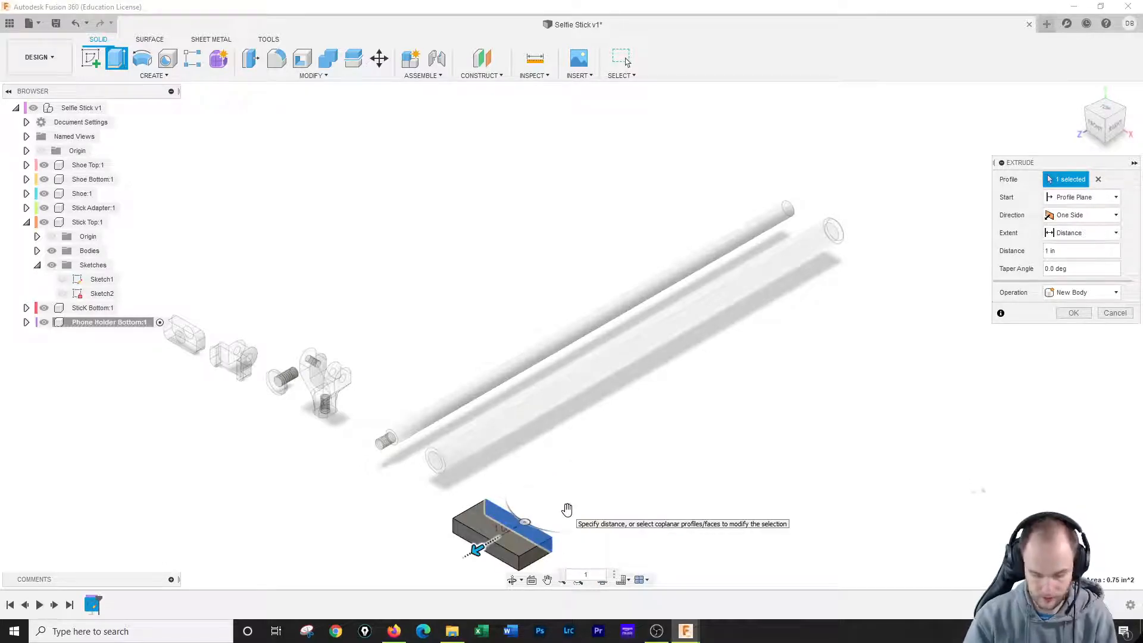
key(Return)
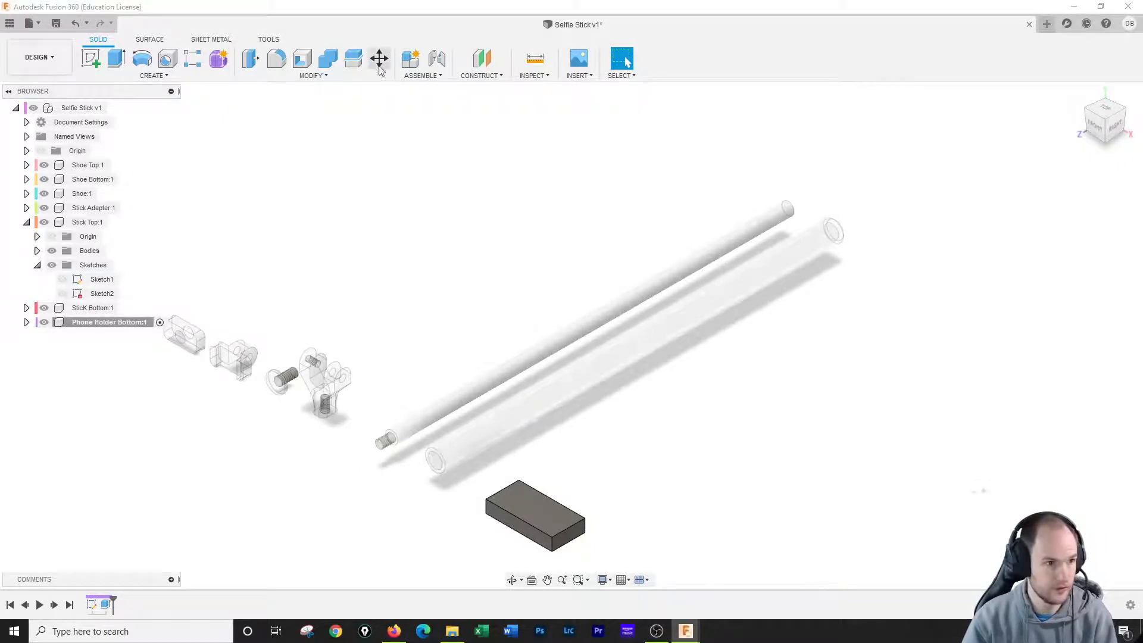
click(276, 57)
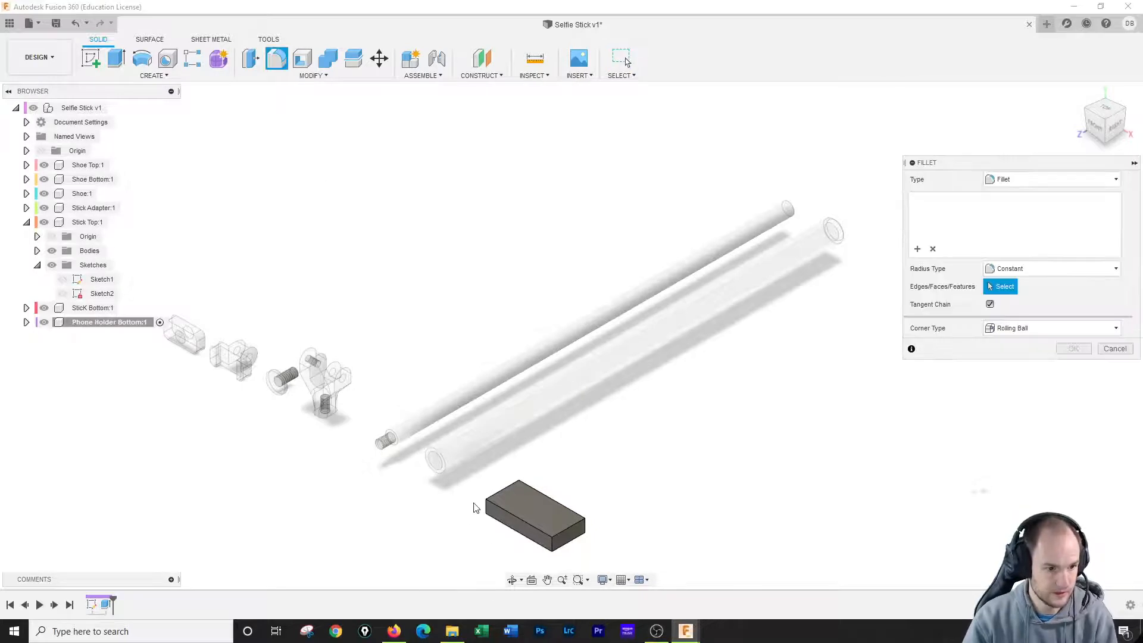
click(492, 505)
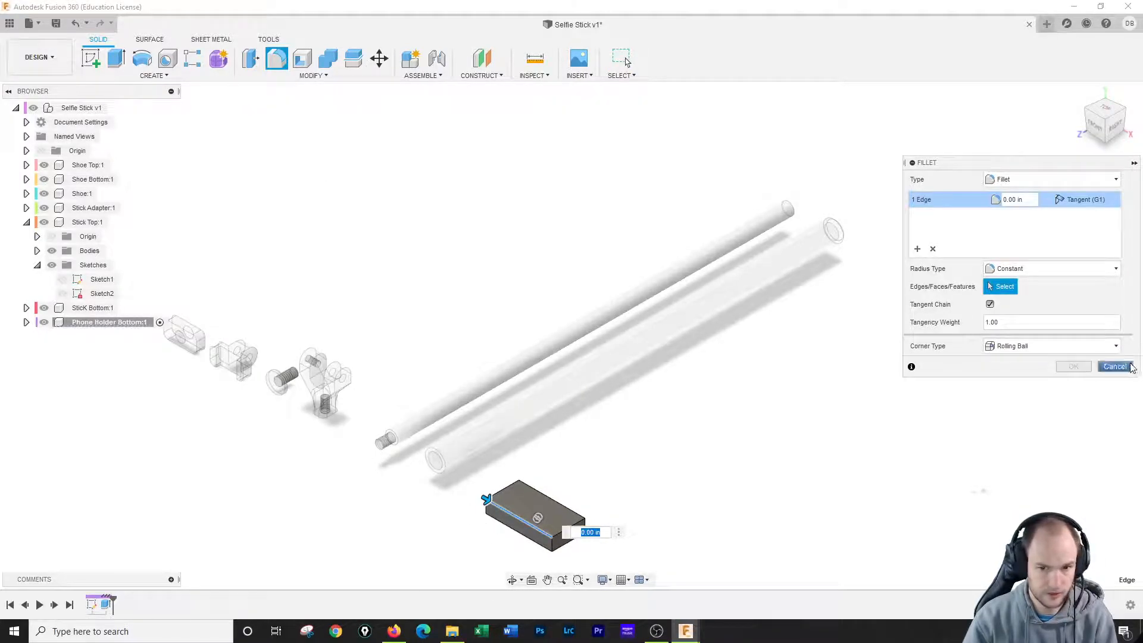
click(1115, 366)
Step: Fillet the block's four vertical corner edges with a 0.125 in radius
click(276, 57)
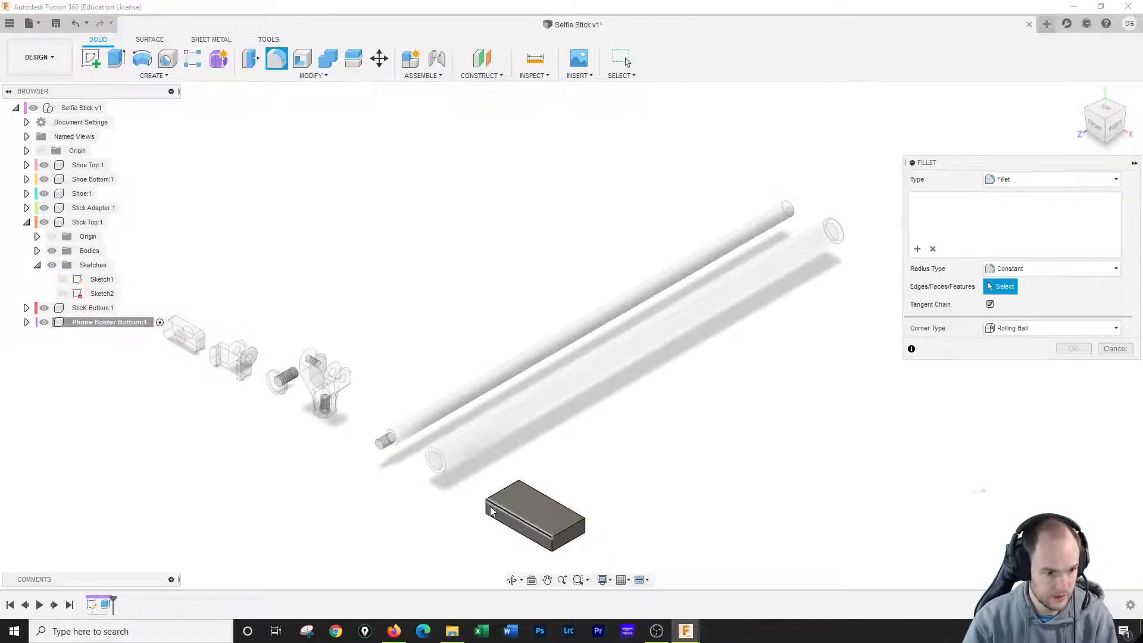
click(519, 487)
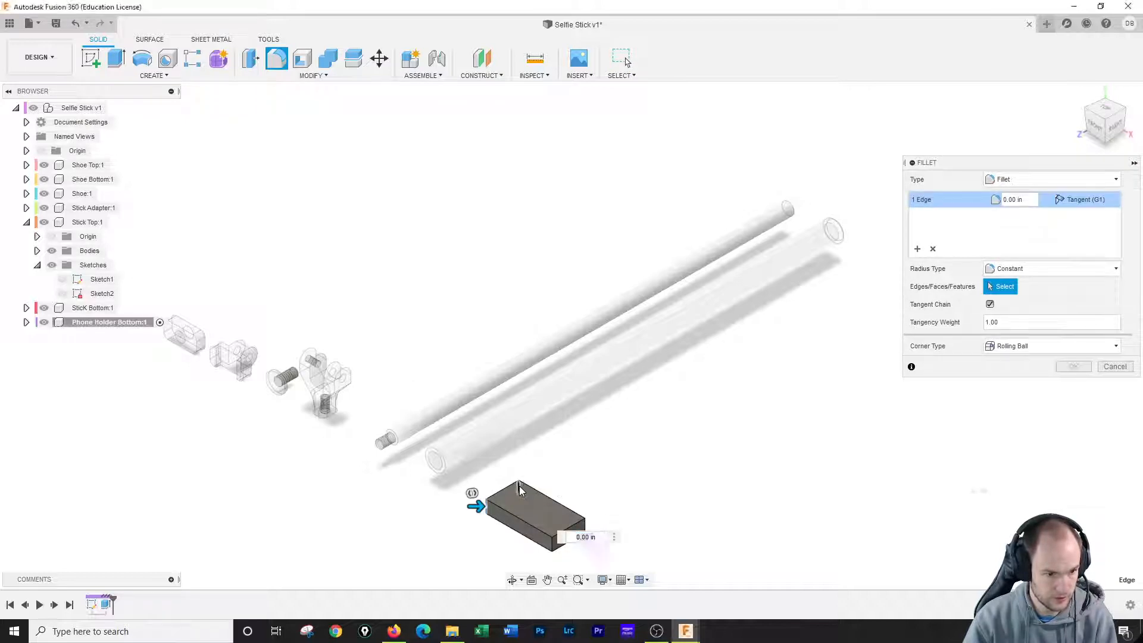
click(584, 528)
click(585, 531)
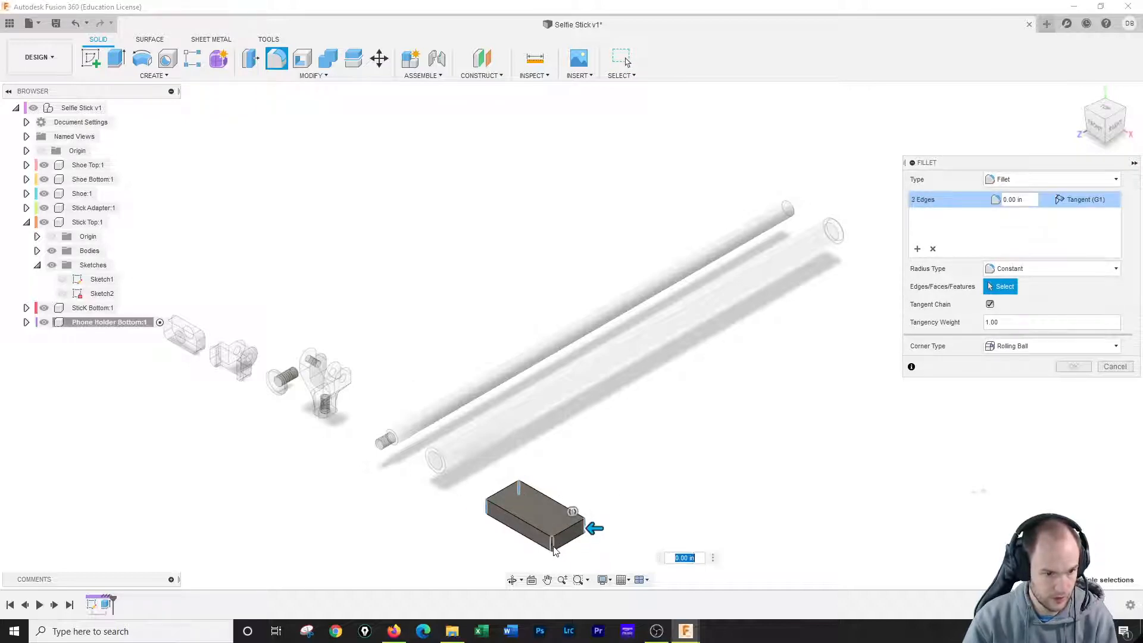
text(125)
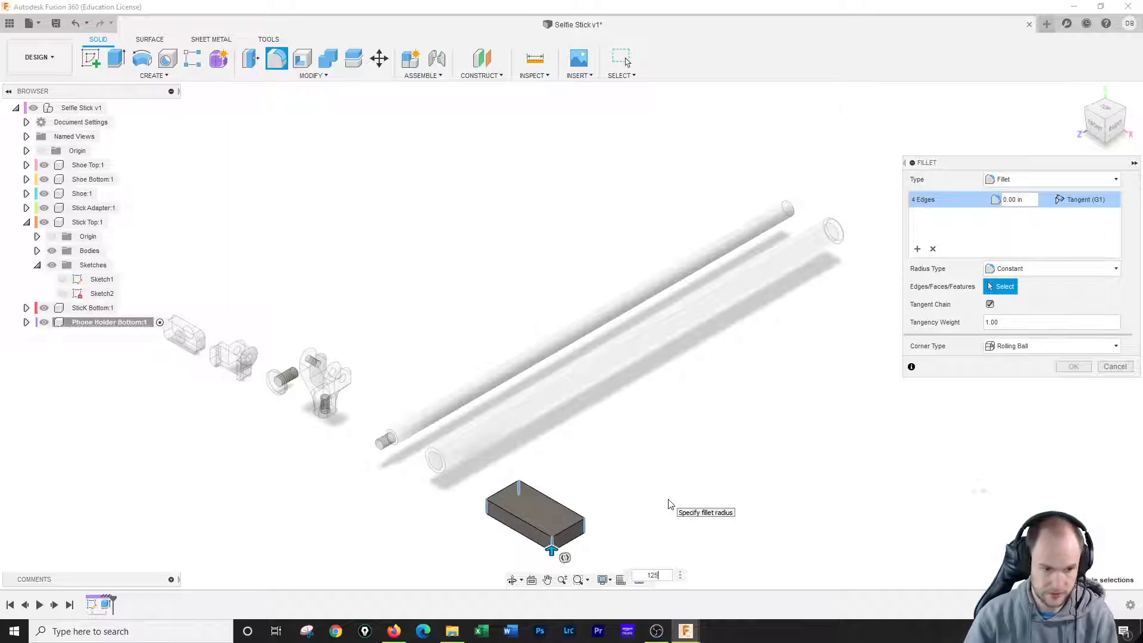
key(Return)
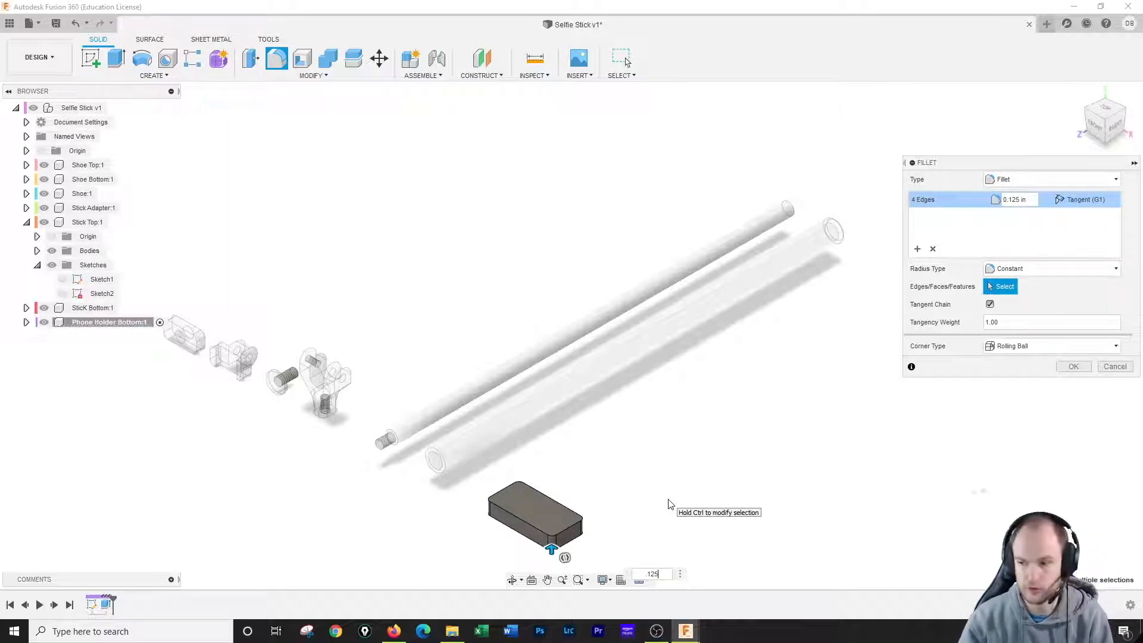
key(Return)
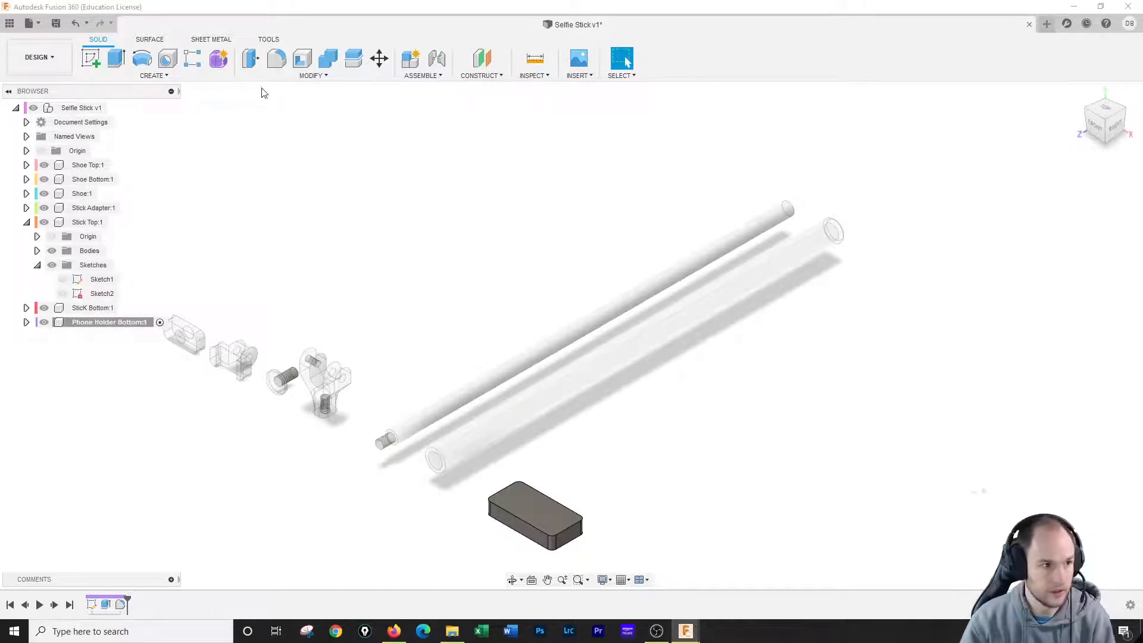
Step: Sketch a point at the centre of the block's top face and finish the sketch
click(91, 57)
click(534, 509)
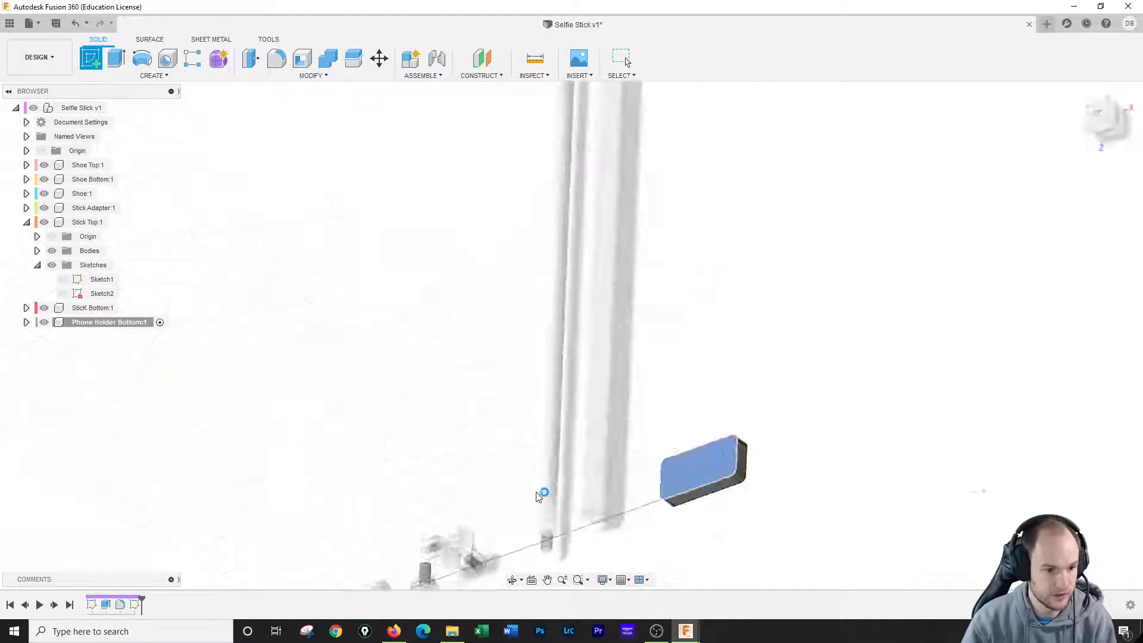
click(142, 75)
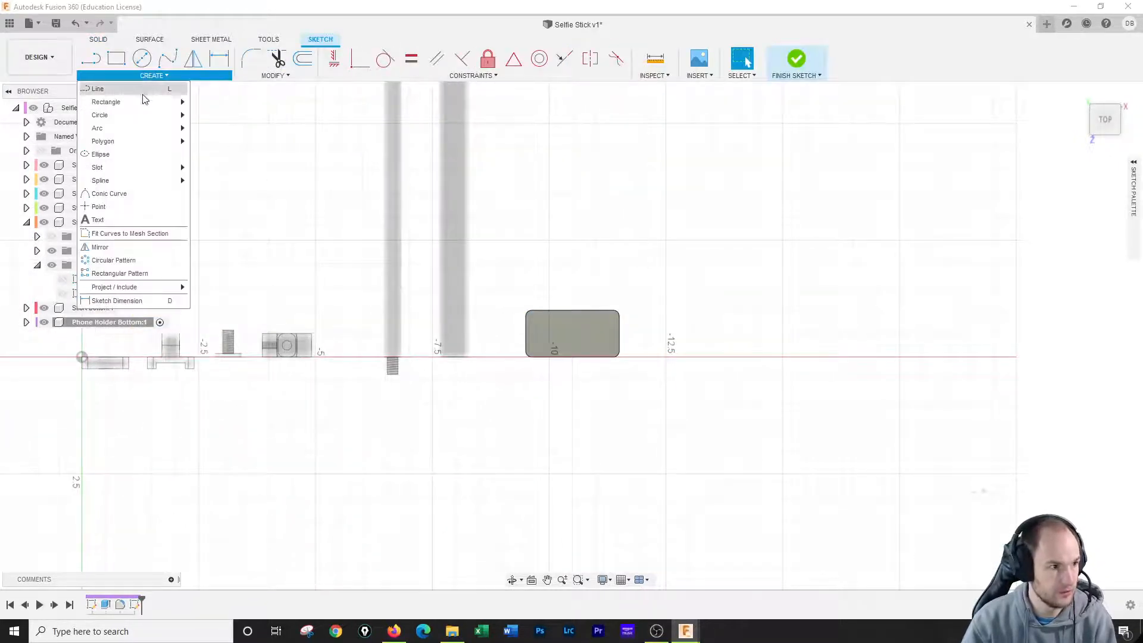
click(119, 206)
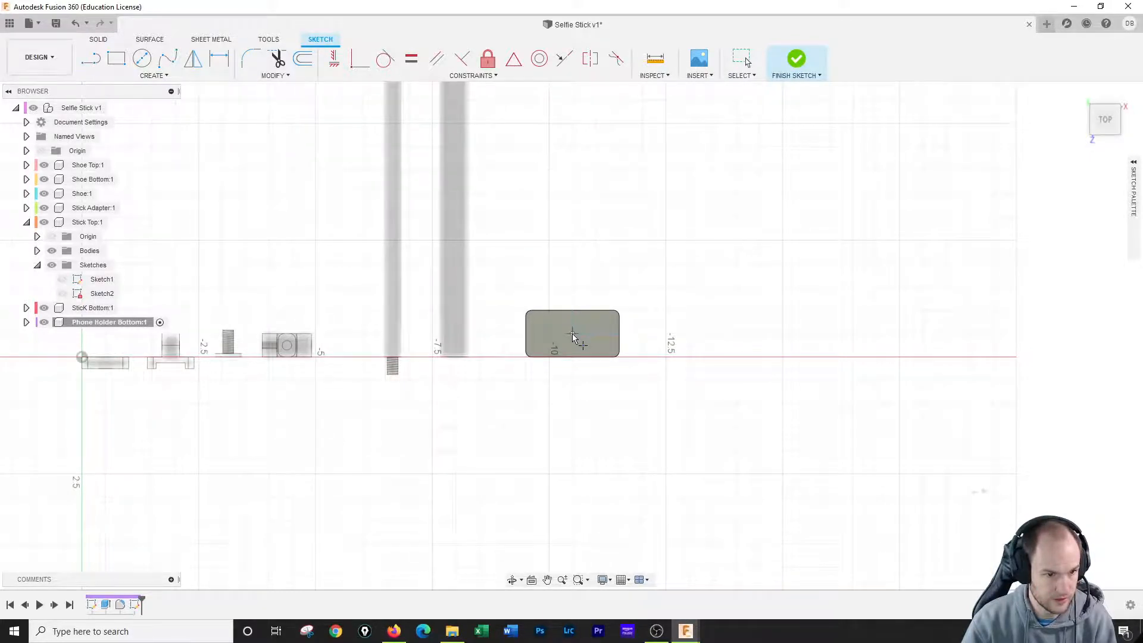
scroll(572, 333, up, 2)
scroll(573, 333, down, 1)
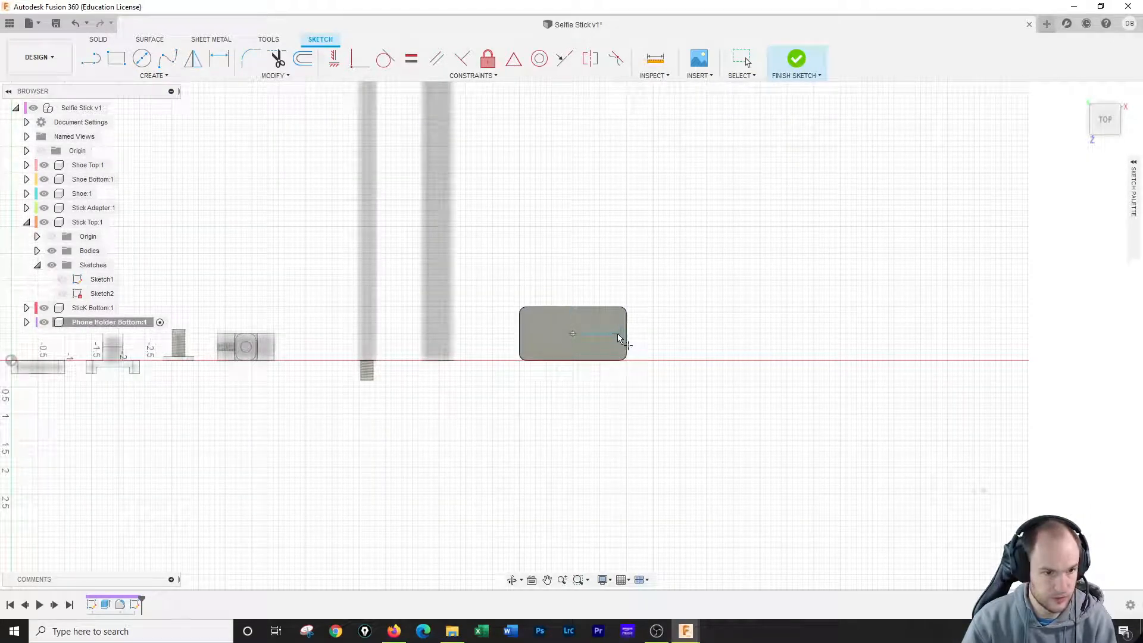
click(798, 59)
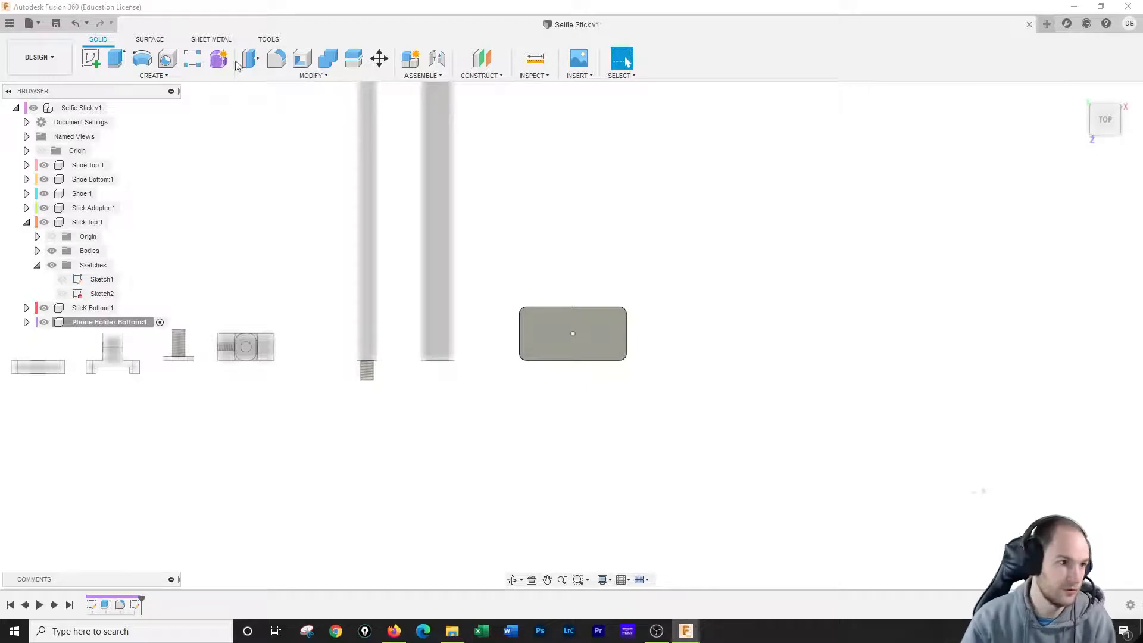
Step: Add a tapped hole at the centre point, 0.375 in deep, size 0.25 in with a 1/4-20 UNC thread
key(h)
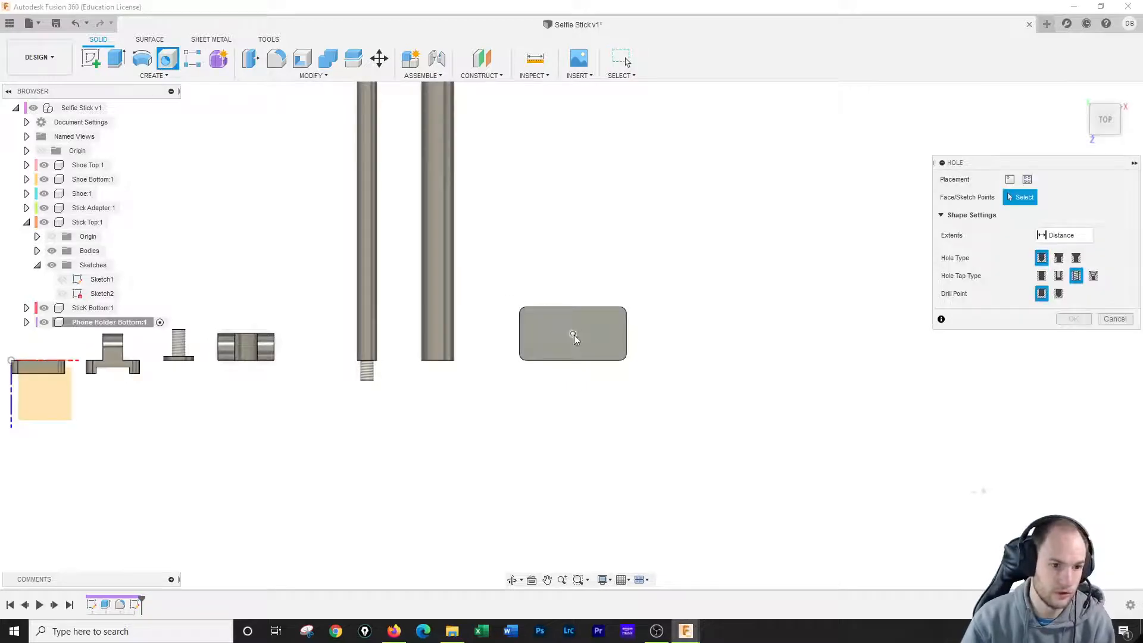
click(572, 335)
click(1078, 94)
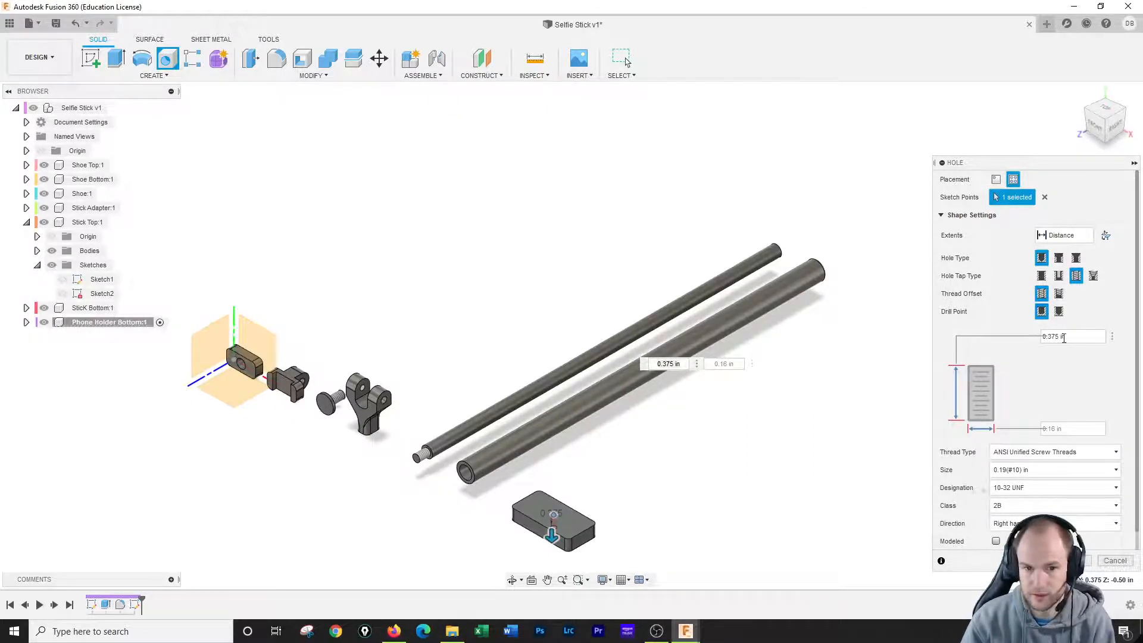
click(1042, 470)
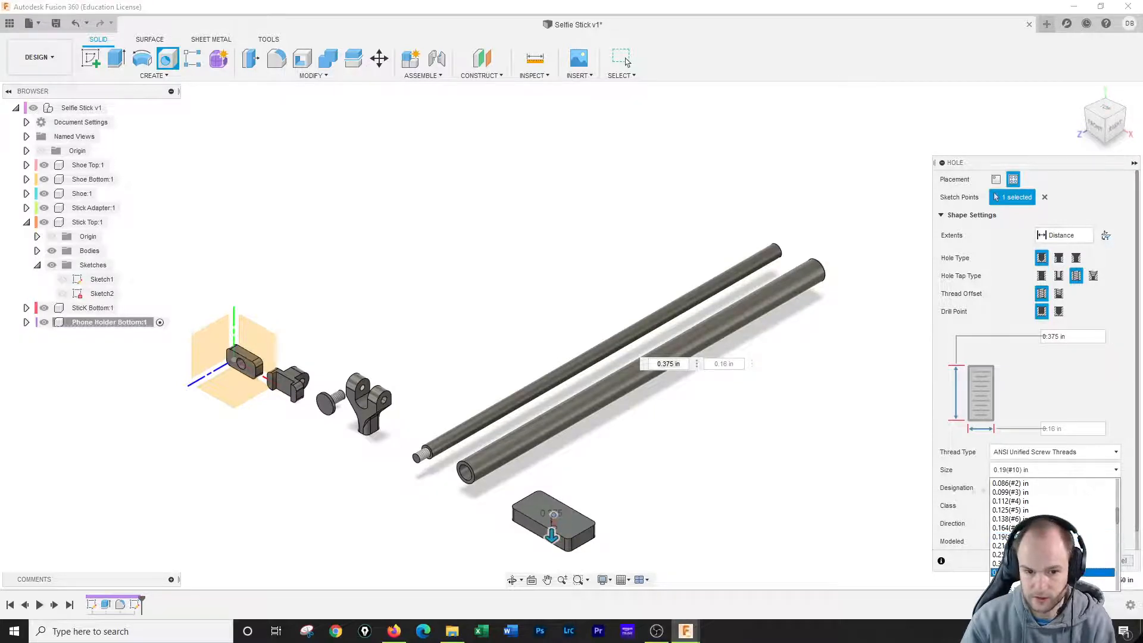
click(1042, 555)
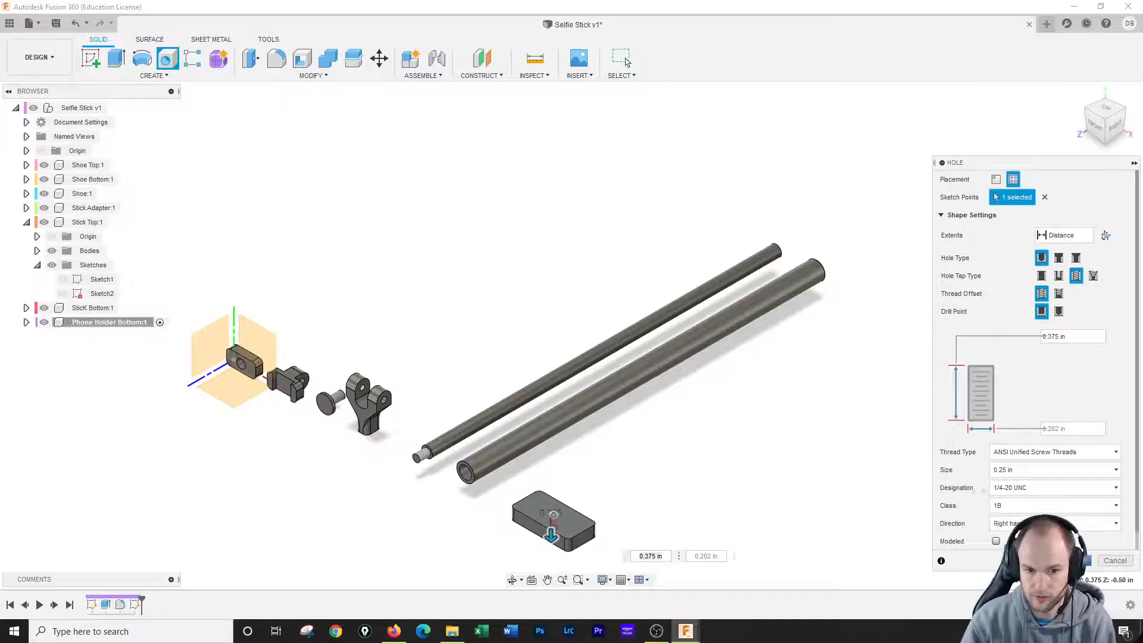
click(1085, 561)
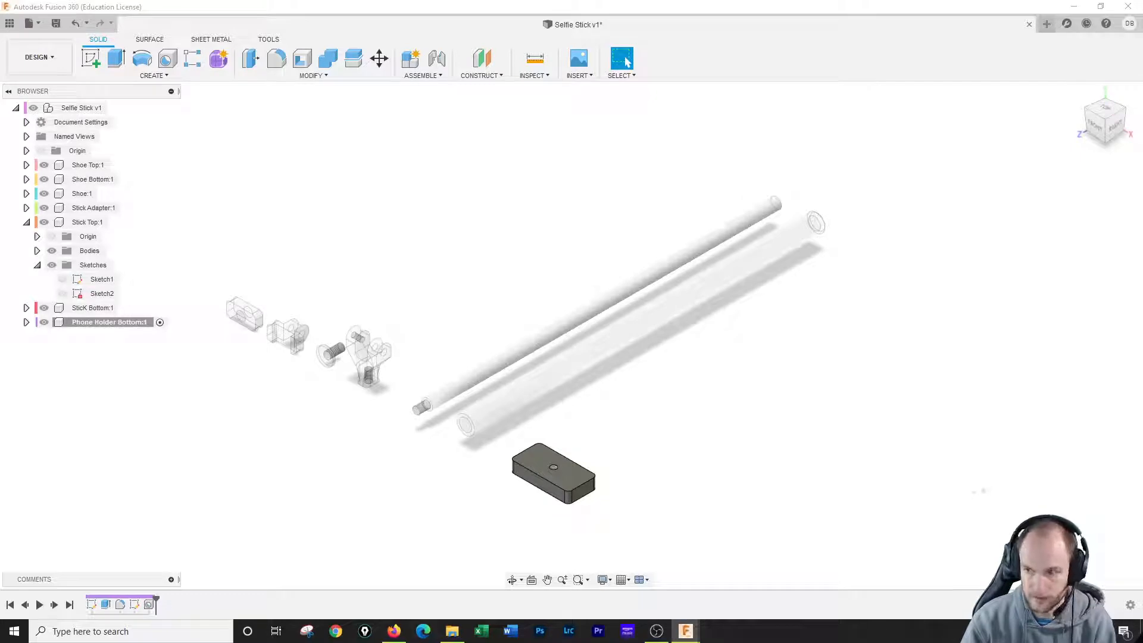
Step: Sketch two small circles on the block's top face, one near each back corner
click(94, 59)
click(231, 308)
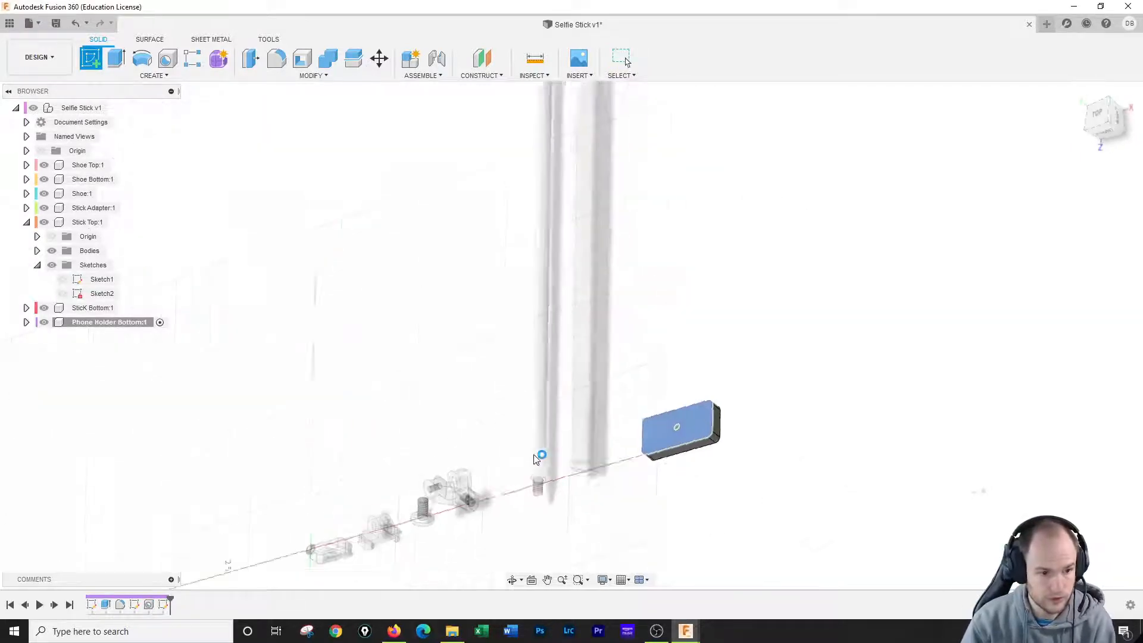
click(141, 58)
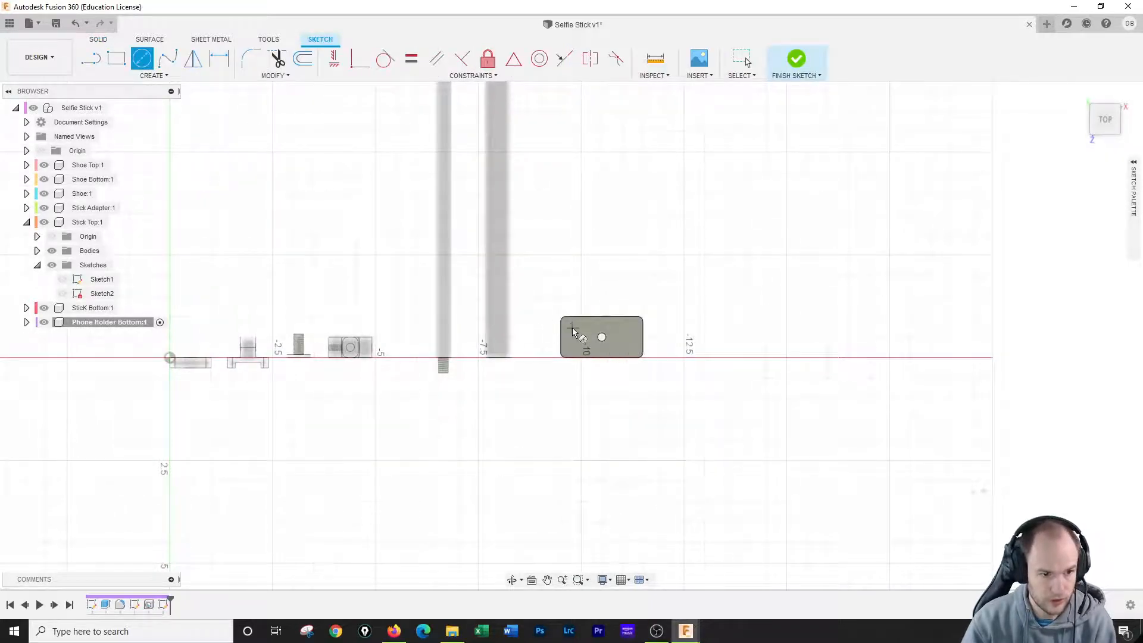
click(628, 328)
click(630, 337)
Step: Dimension the diameters of both sketched circles on the block's top face as 0.25 in
click(219, 58)
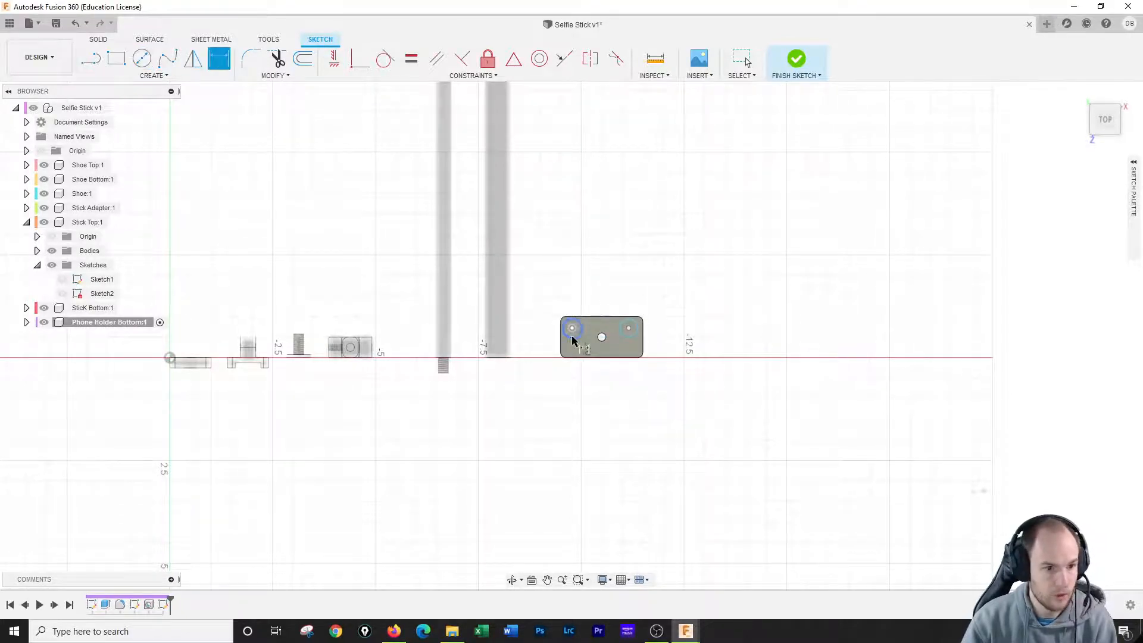
click(579, 321)
click(600, 272)
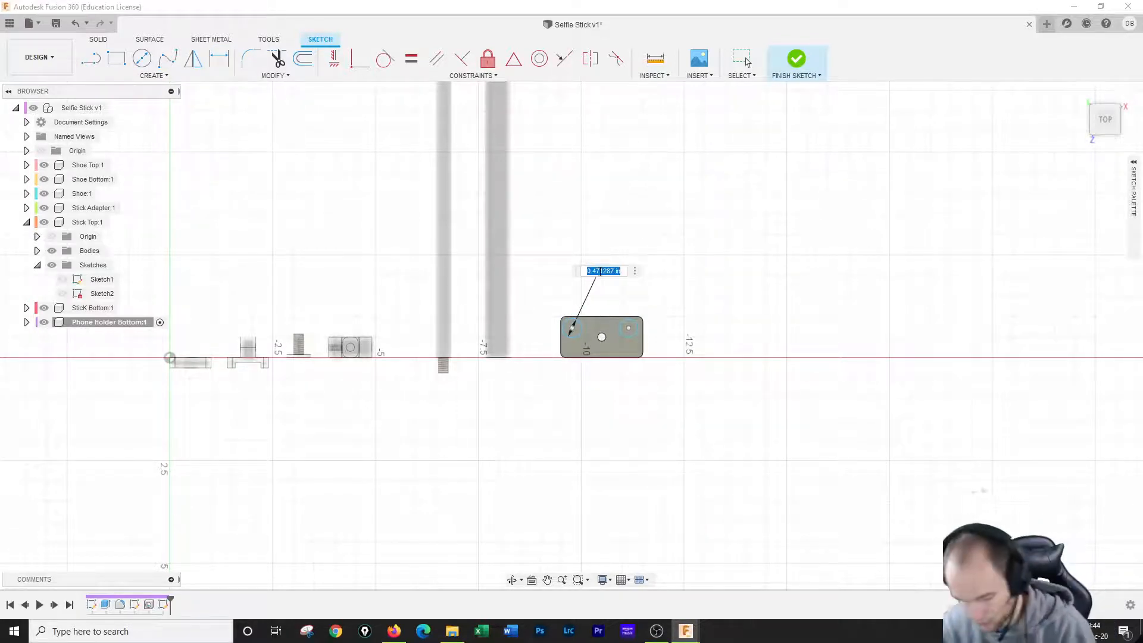
text(0.25)
key(Return)
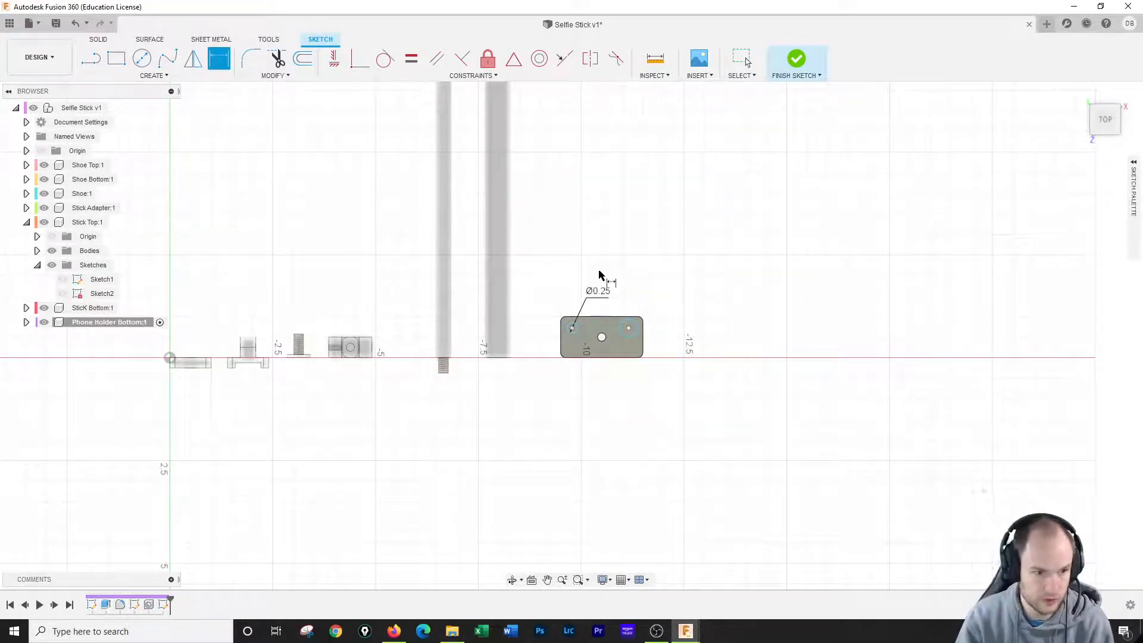
click(628, 328)
click(652, 386)
text(0.25)
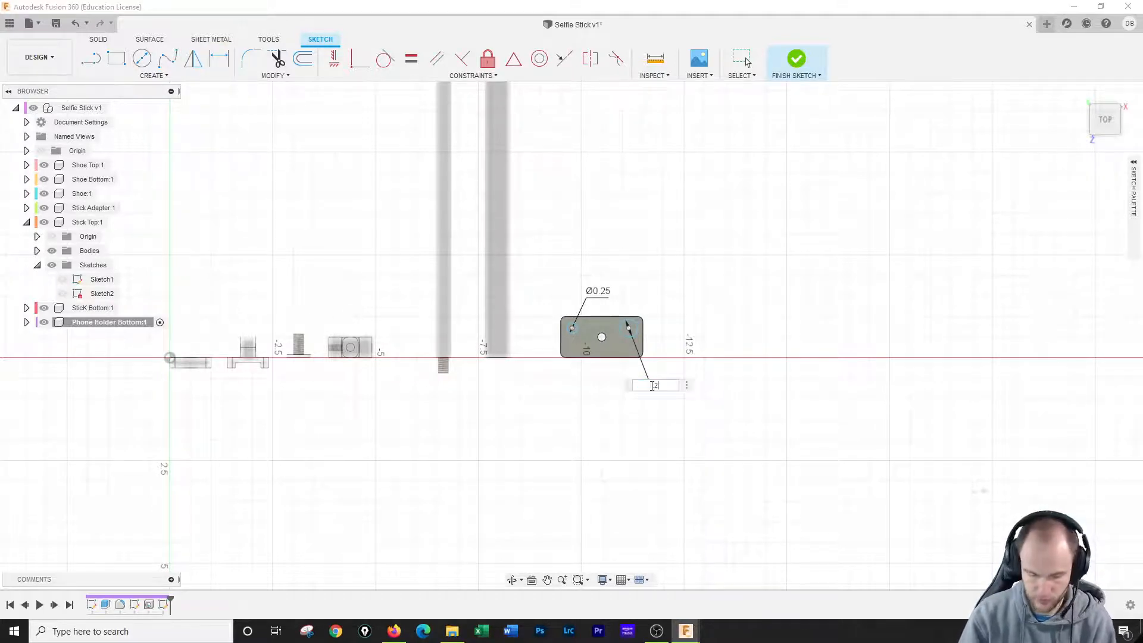
key(Return)
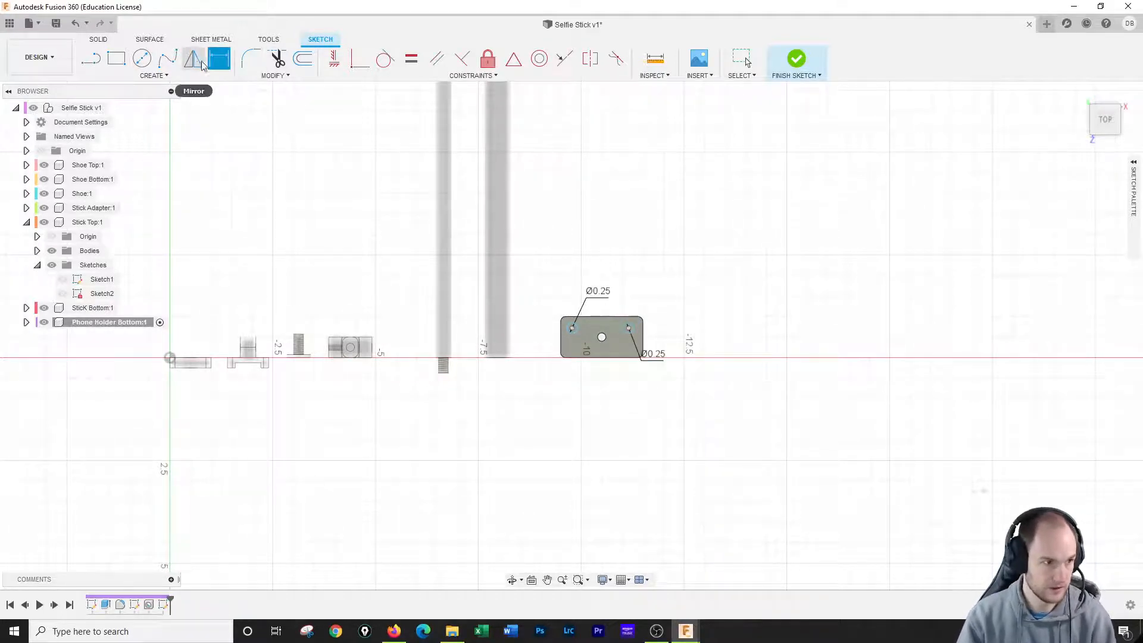
Step: Dimension the left circle's centre 0.2 in from the block's back edge
scroll(572, 329, up, 5)
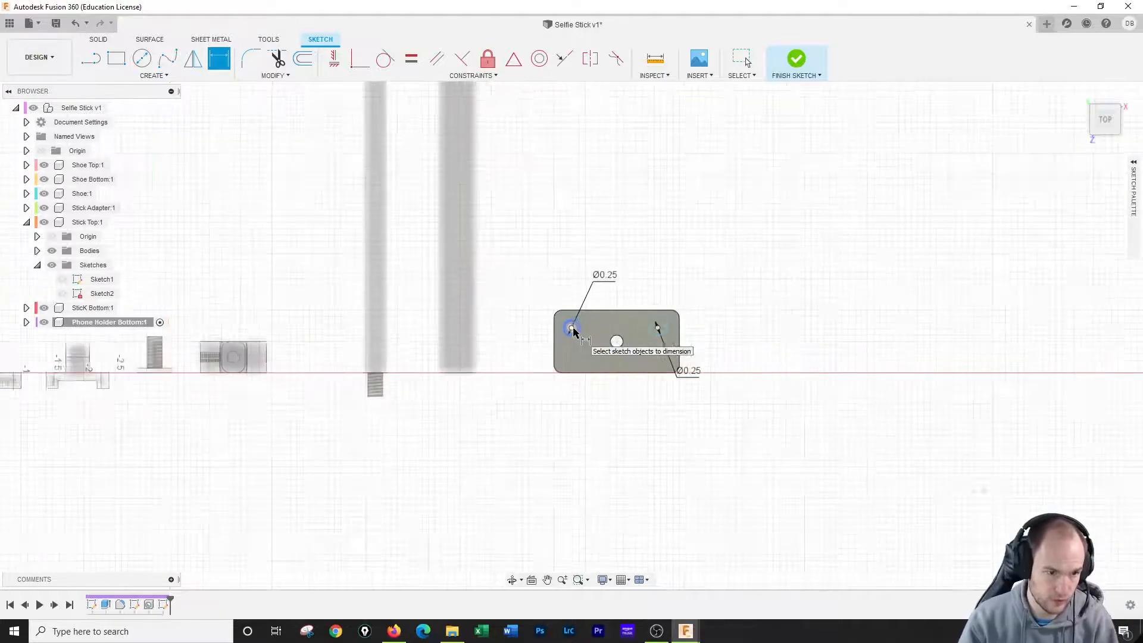
click(570, 327)
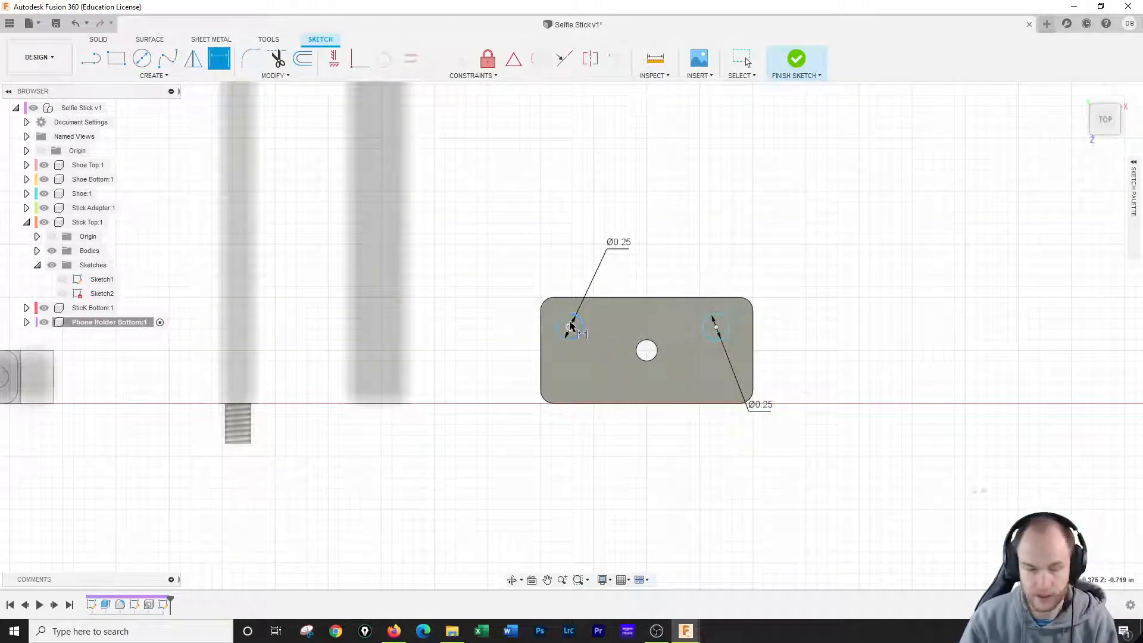
click(573, 298)
click(497, 296)
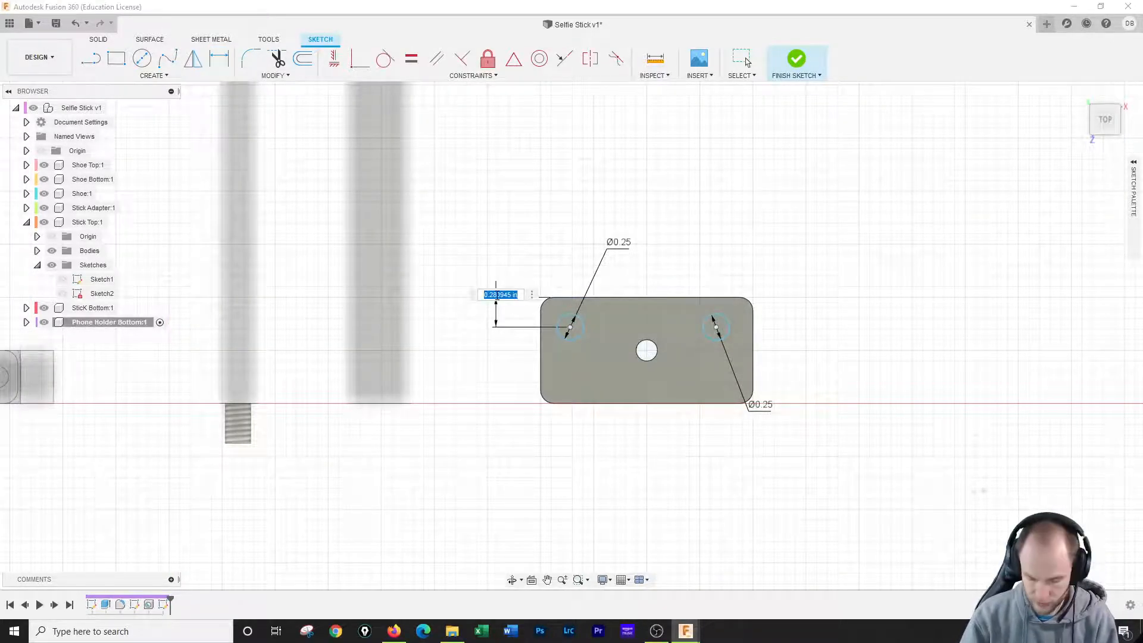
text(0.2)
key(Return)
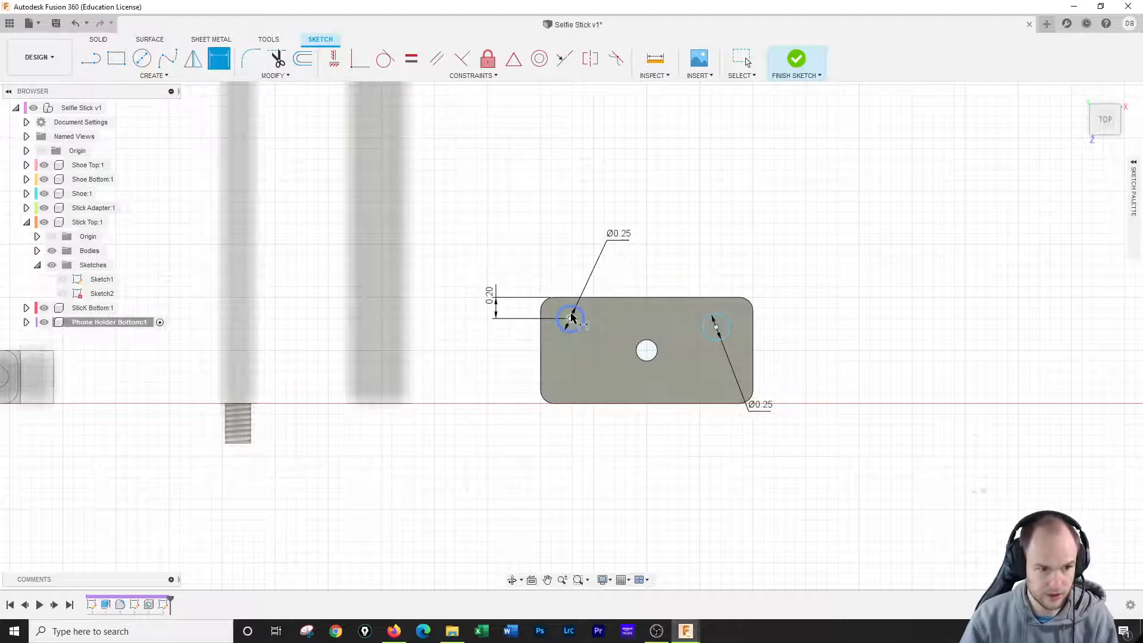
Step: Dimension the left circle's centre 0.313 in from the block's left edge, correcting the mistaken 3.125 in entry
click(542, 344)
click(570, 318)
click(546, 217)
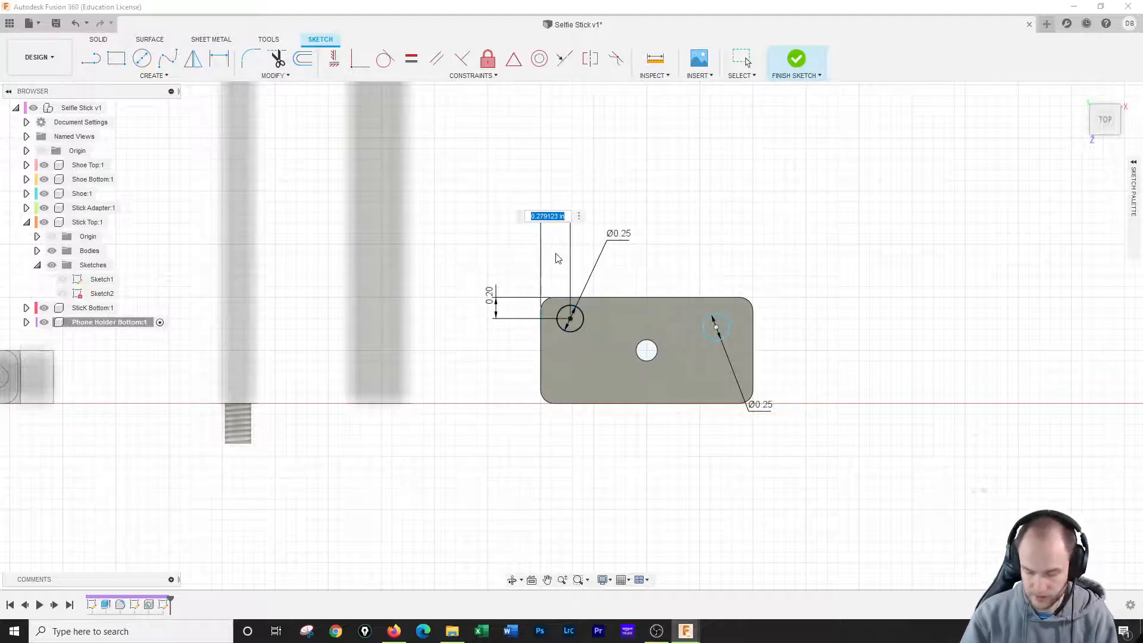
text(3)
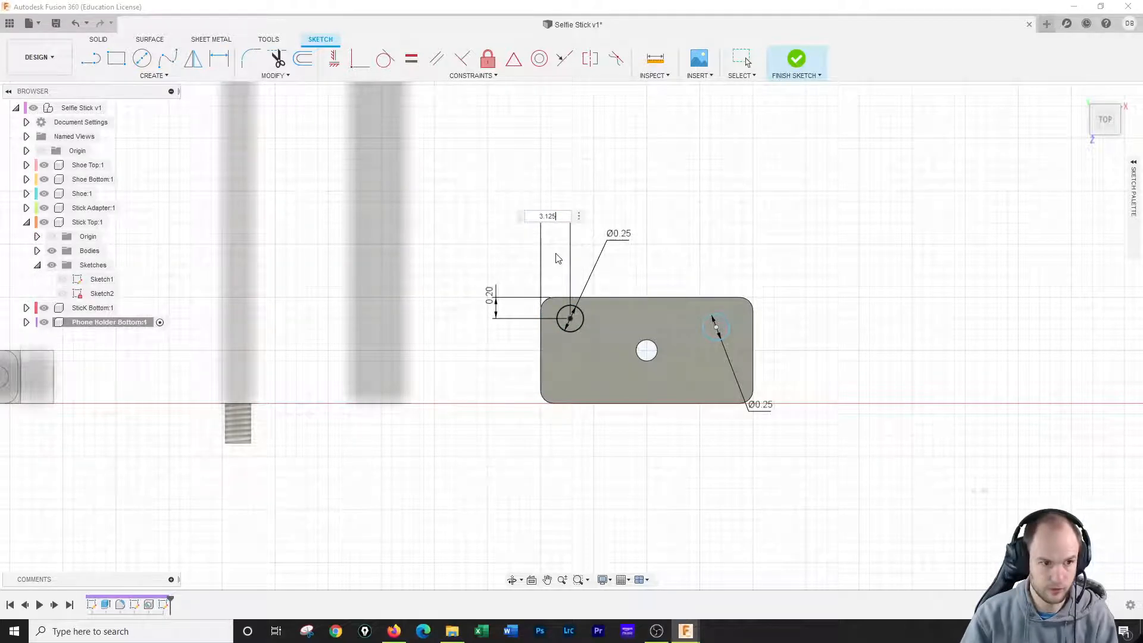
text(.125)
key(Return)
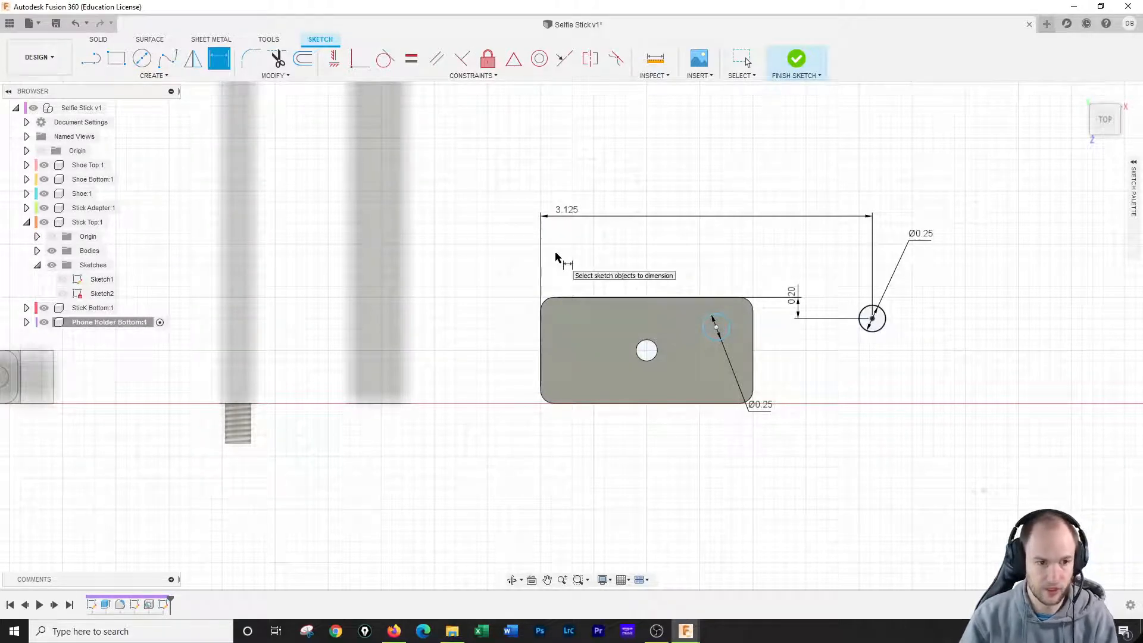
double_click(567, 213)
key(Return)
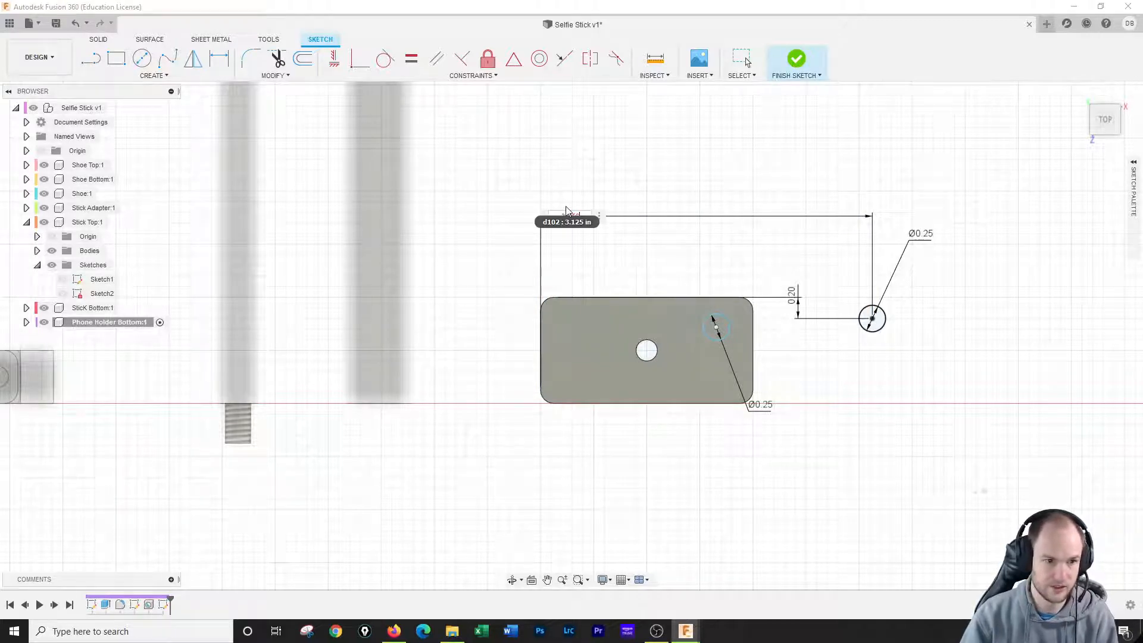
key(ctrl+z)
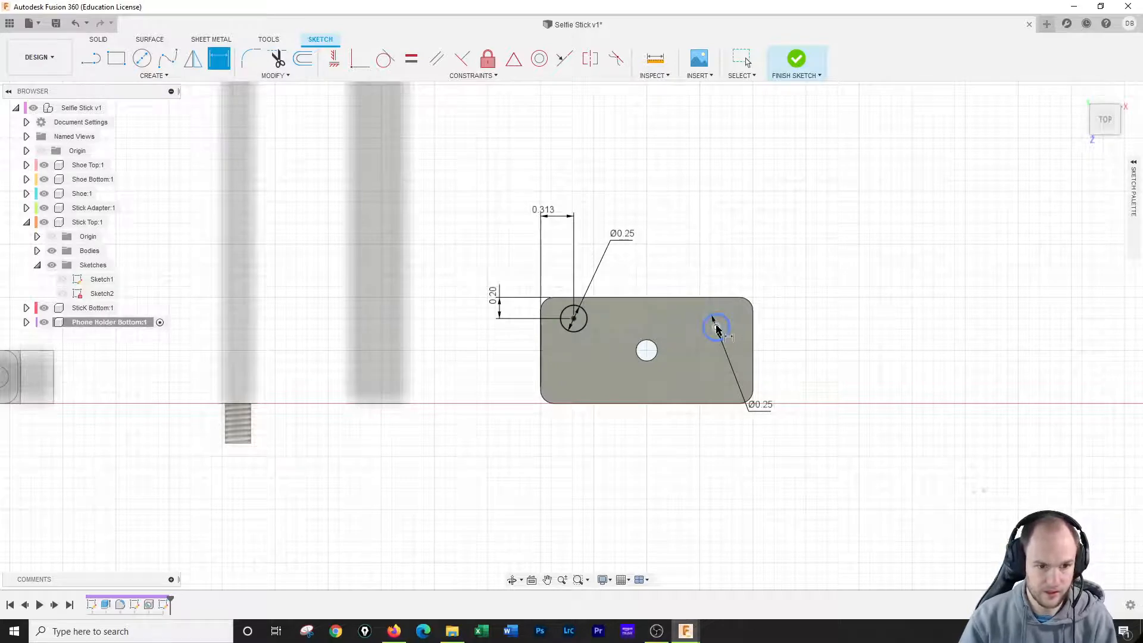
Step: Dimension the right circle's centre 0.3125 in from the block's right edge
click(721, 328)
click(754, 343)
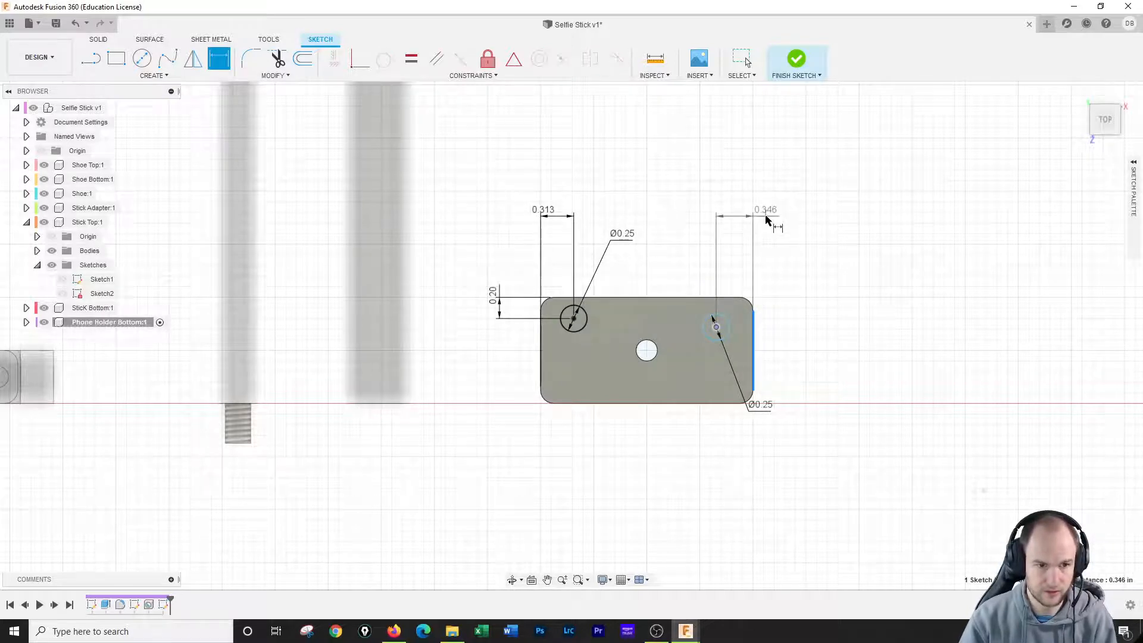
click(770, 218)
text(.3125)
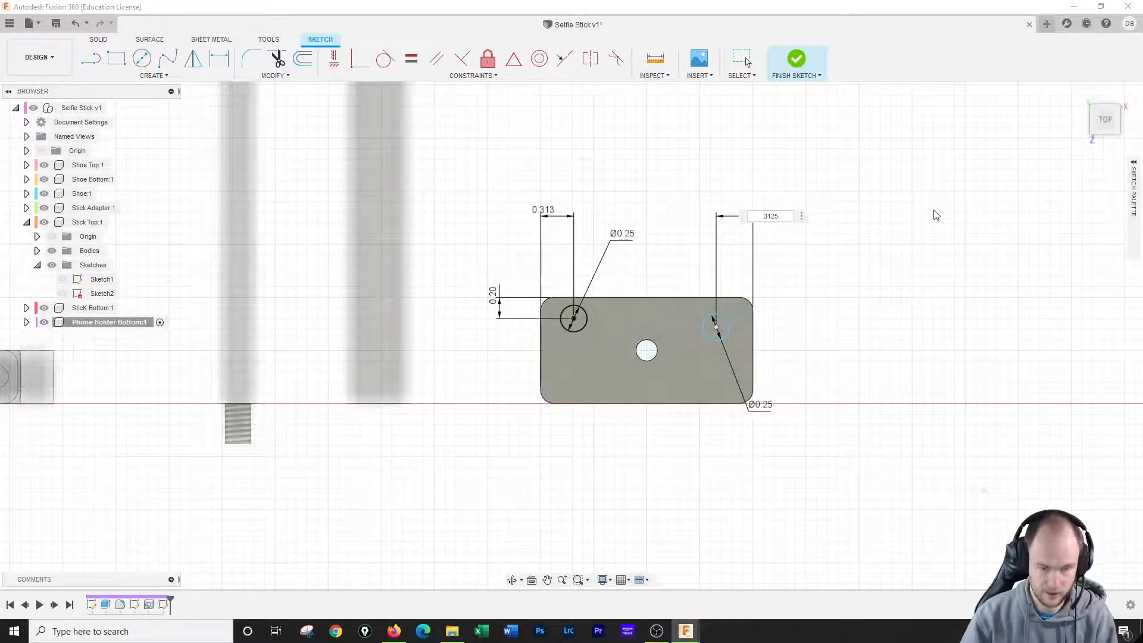
key(Return)
Step: Dimension the right circle's centre 0.2 in from the block's back edge and finish the sketch
key(d)
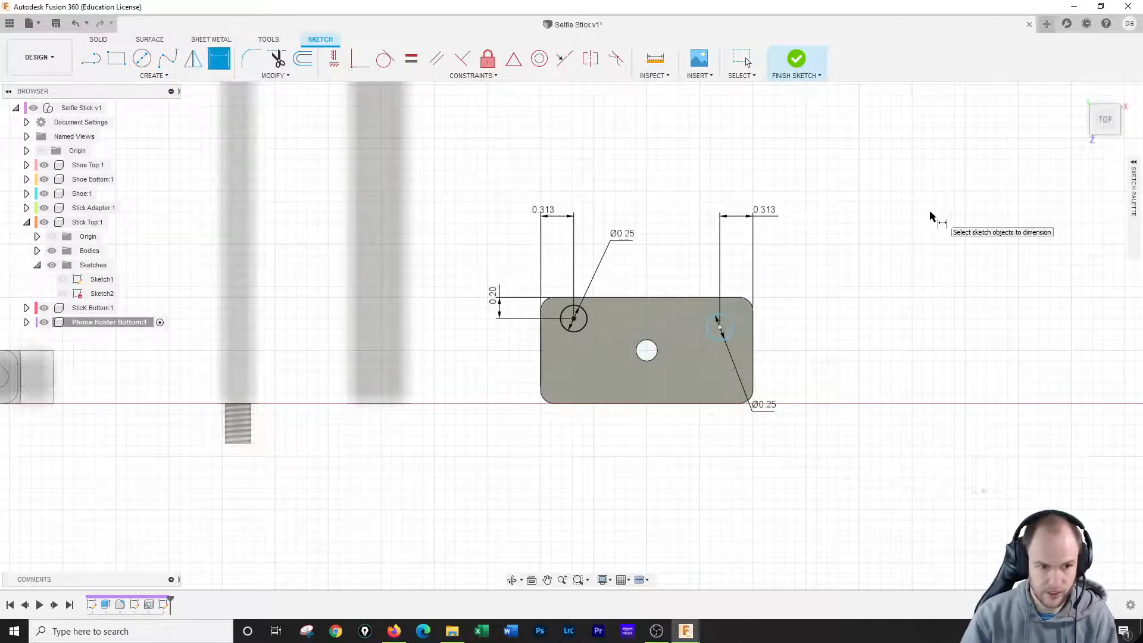
click(720, 327)
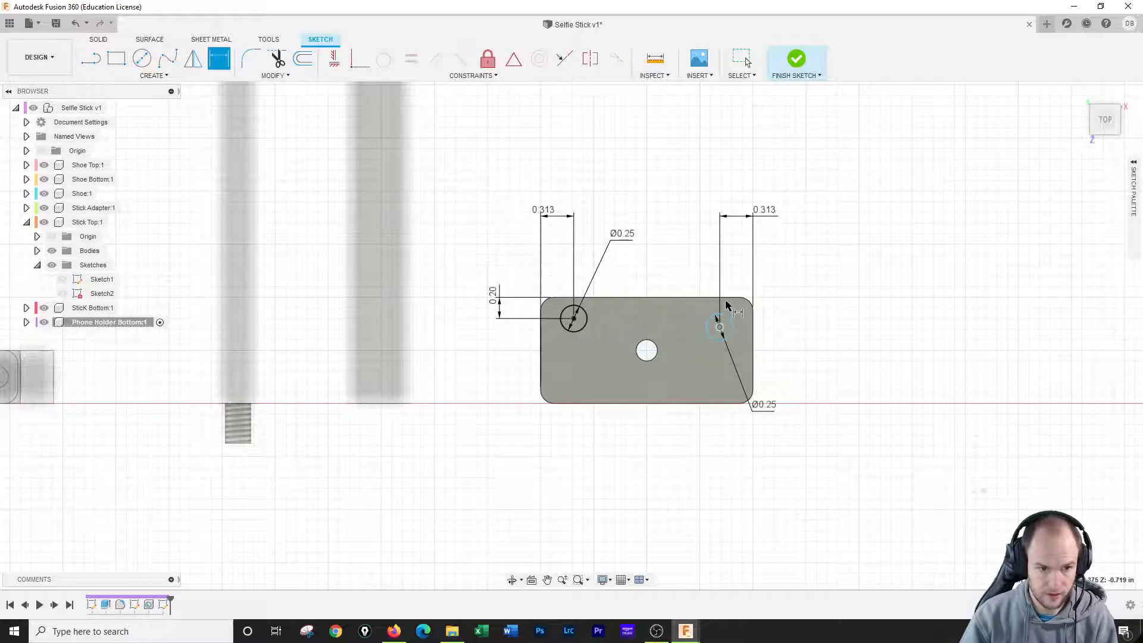
click(731, 299)
click(818, 307)
text(.2)
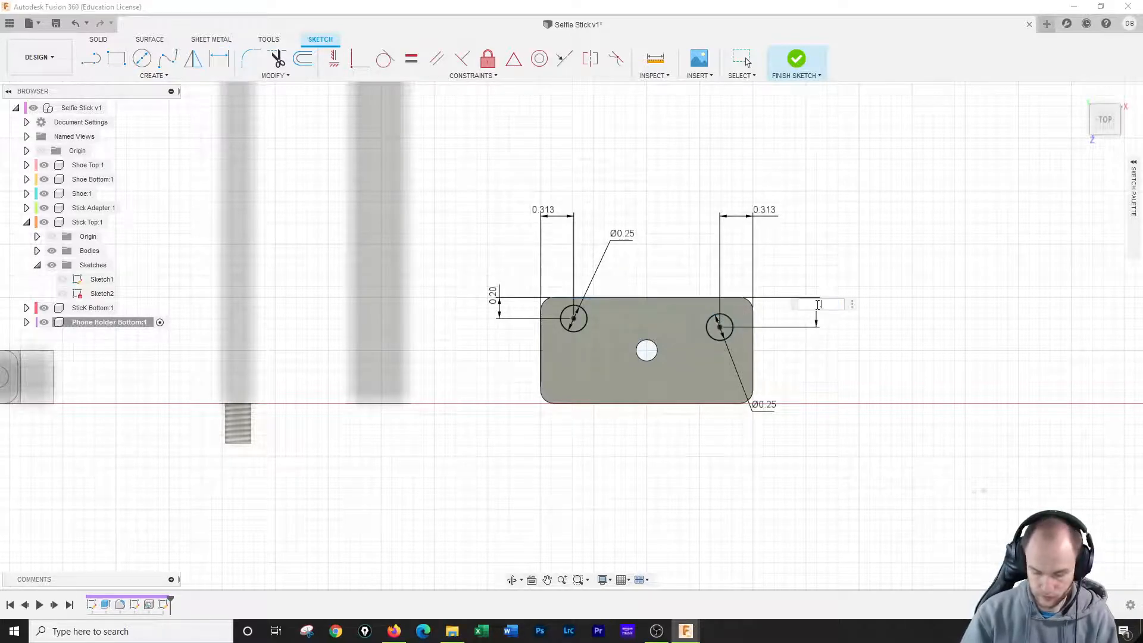
key(Return)
click(797, 59)
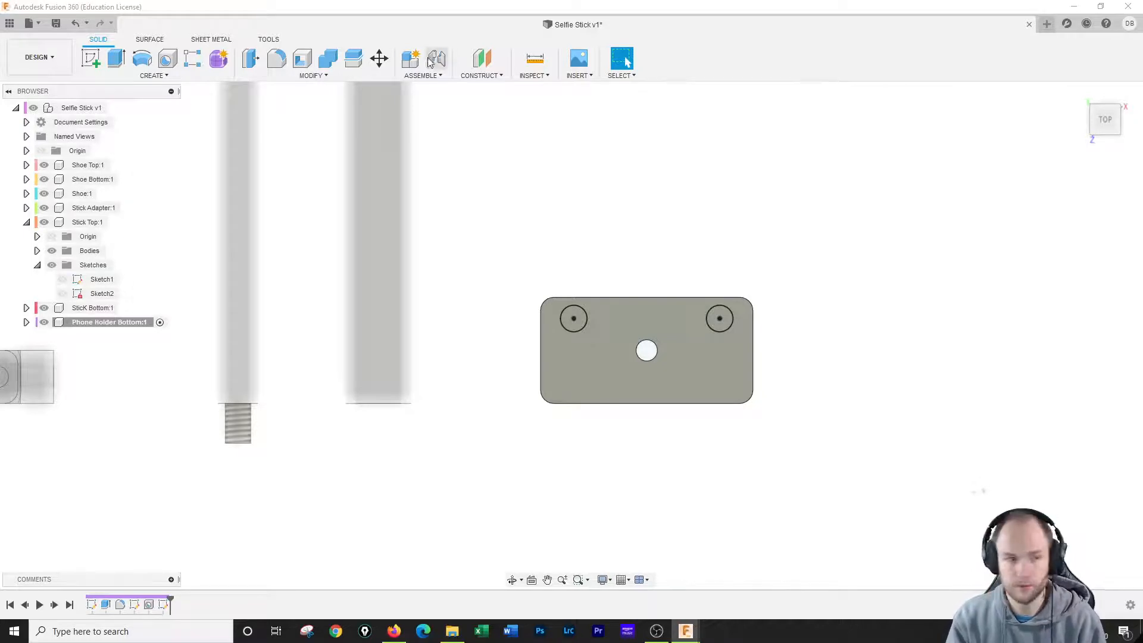
Step: Extrude the two circles 2.25 in upward from the block's top face as posts, using the Join operation
click(119, 64)
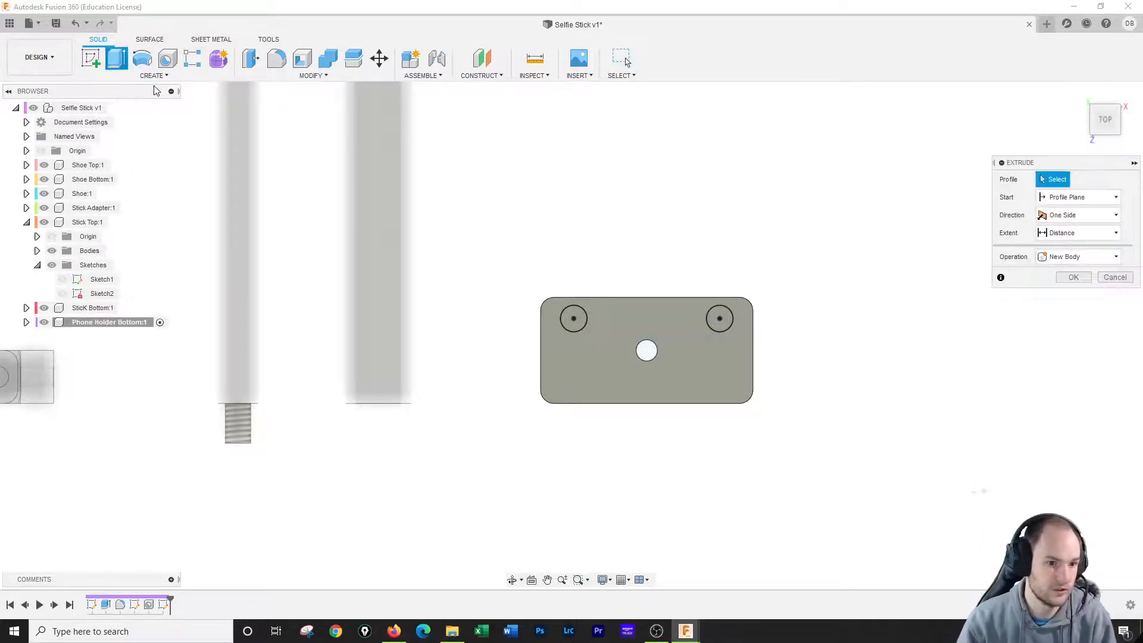
click(574, 319)
click(716, 322)
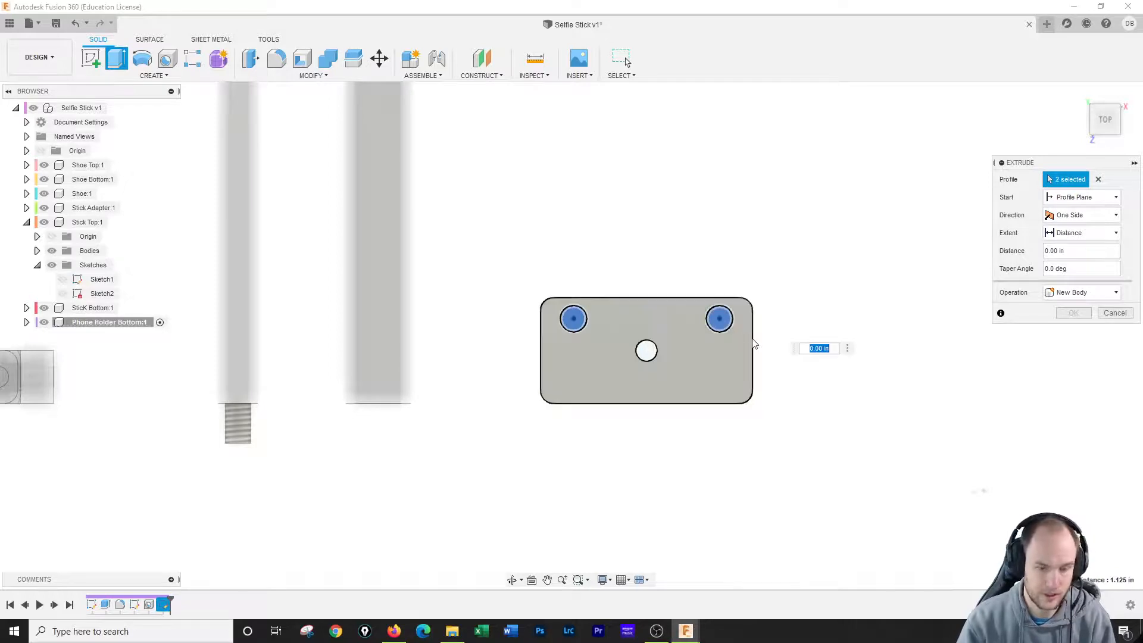
text(2.25)
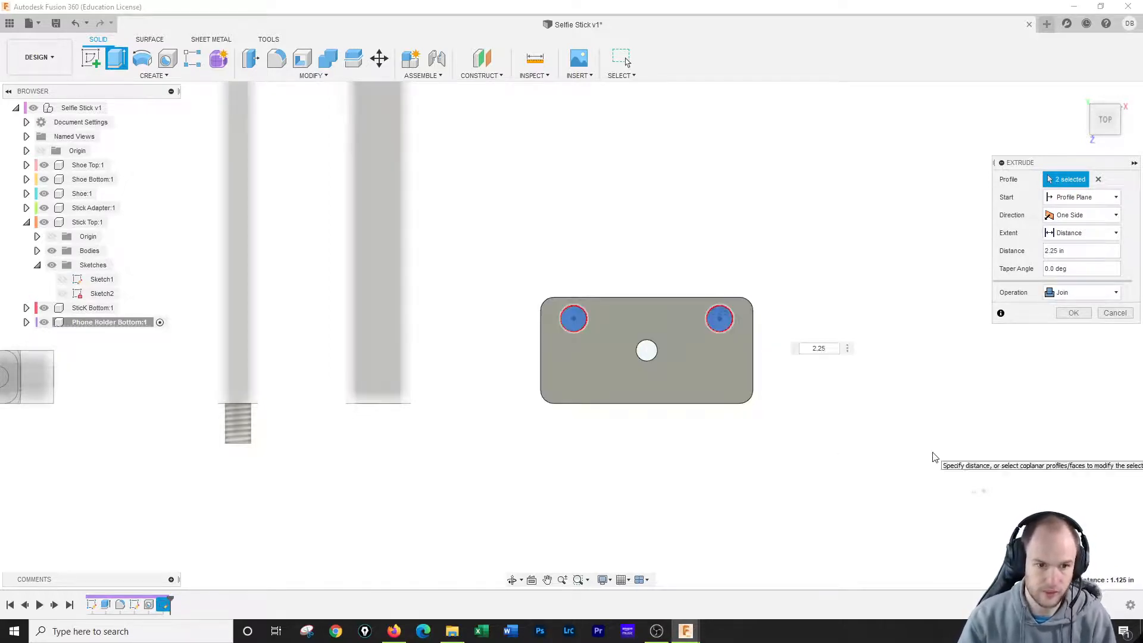
click(1078, 96)
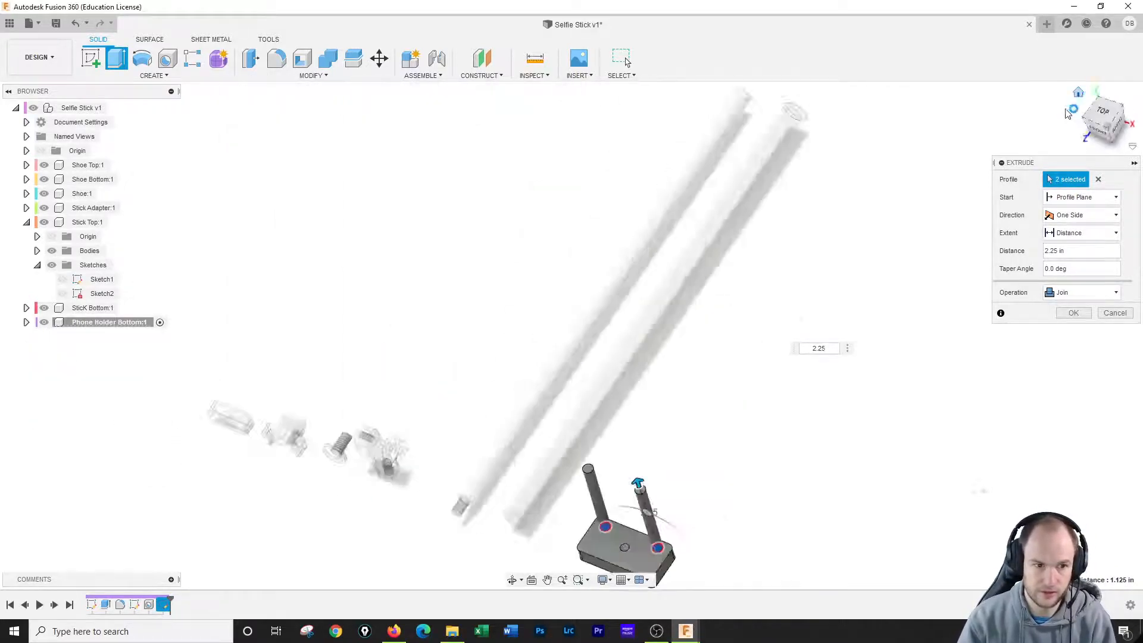
click(1077, 313)
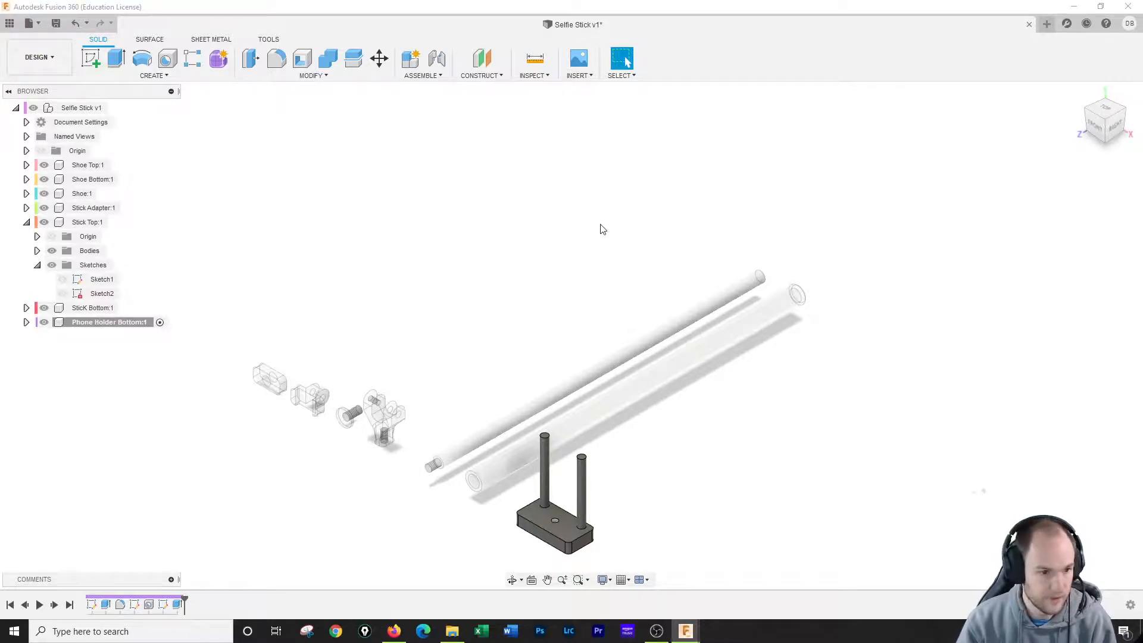
Step: Start a sketch on the left post's top face and draw a smaller circle centred on that post
click(91, 58)
click(546, 439)
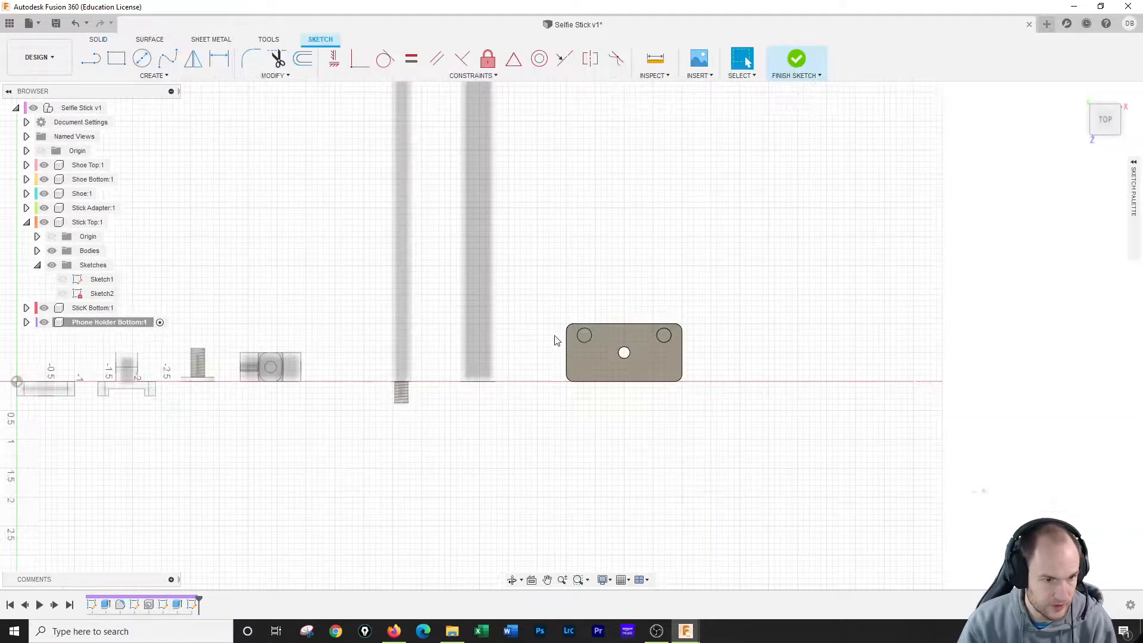
scroll(424, 236, up, 2)
middle_drag(684, 274, 552, 218)
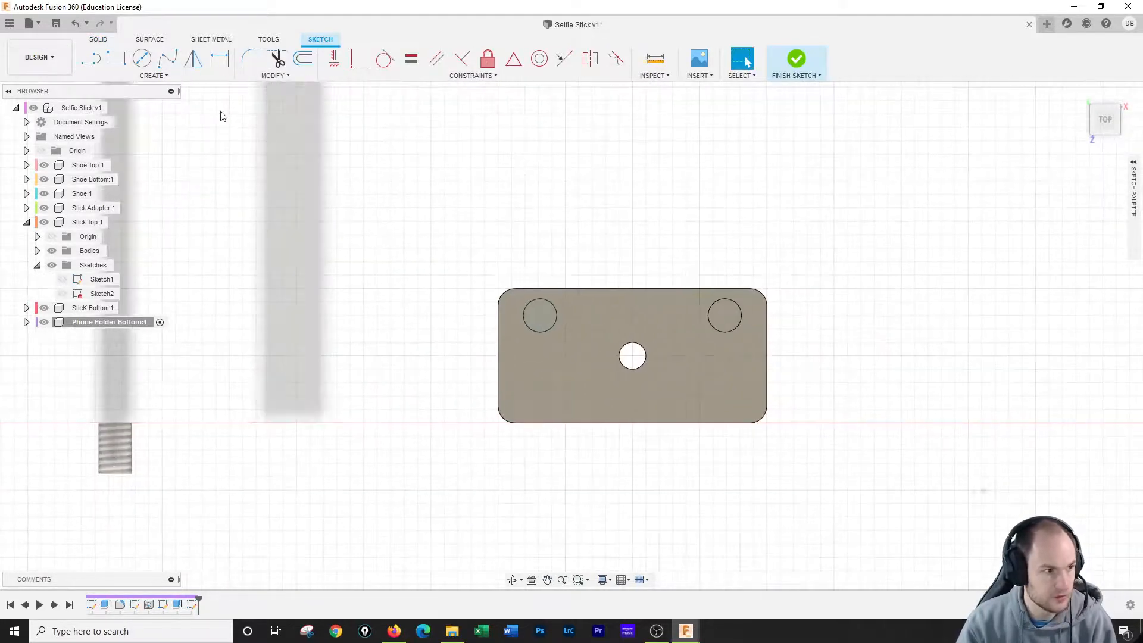
click(141, 58)
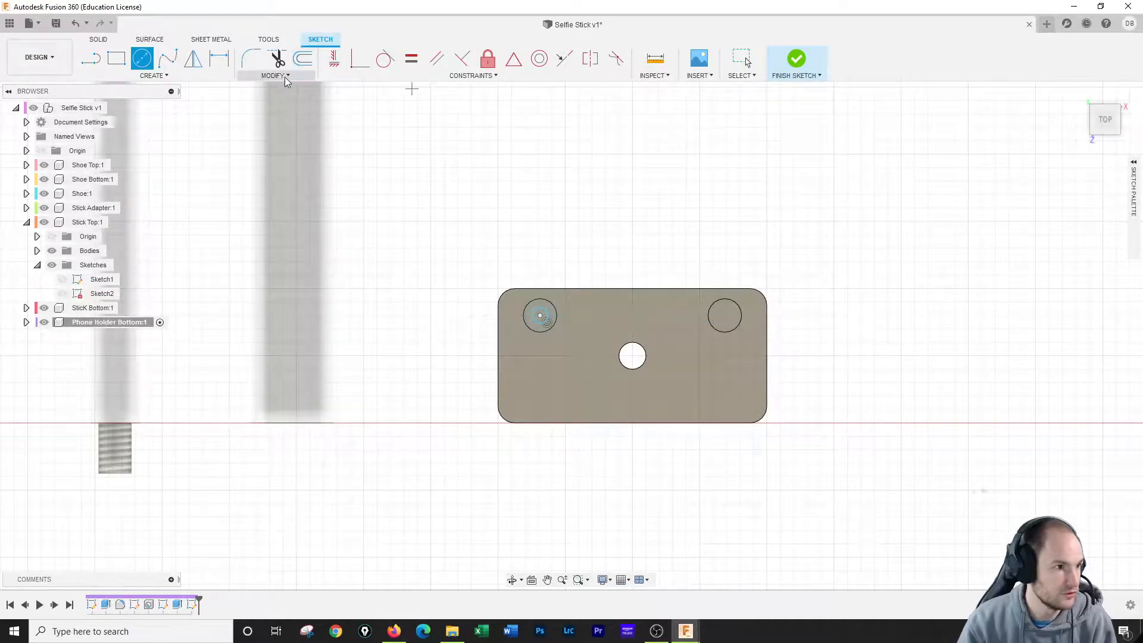
Step: Project the right post's circular edge into the sketch with the projection link enabled
click(197, 78)
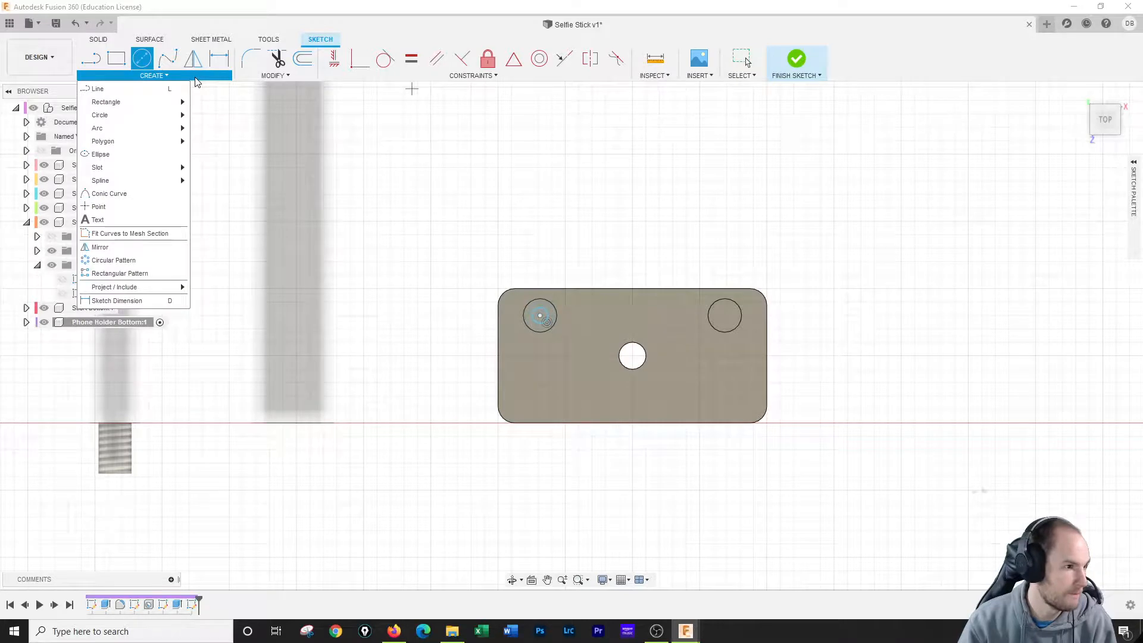
mouse_move(149, 287)
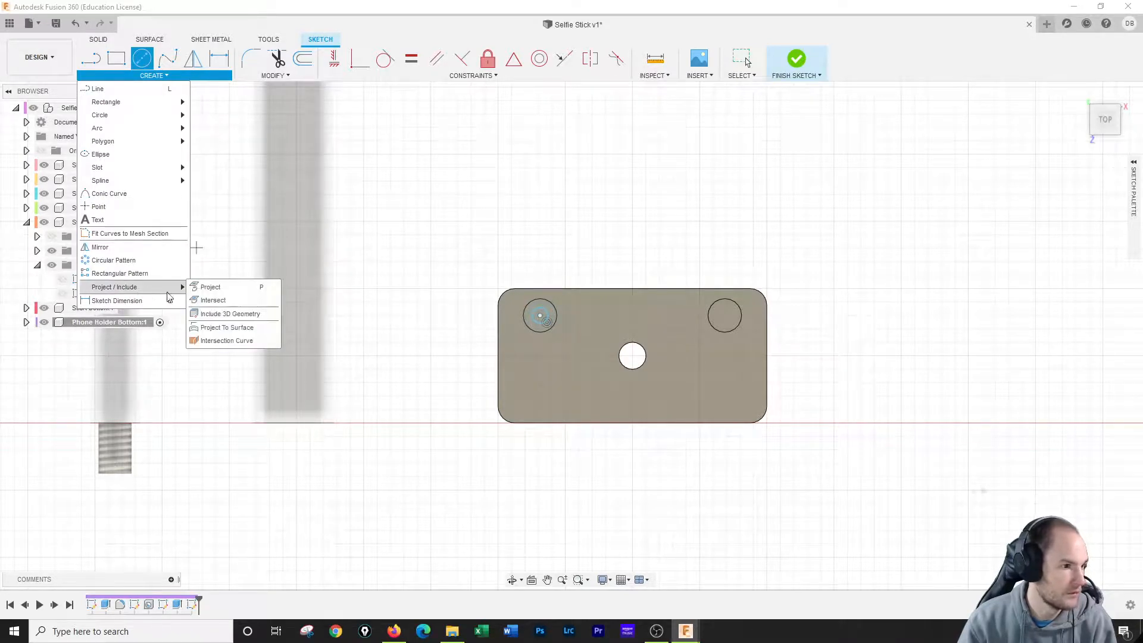
click(210, 287)
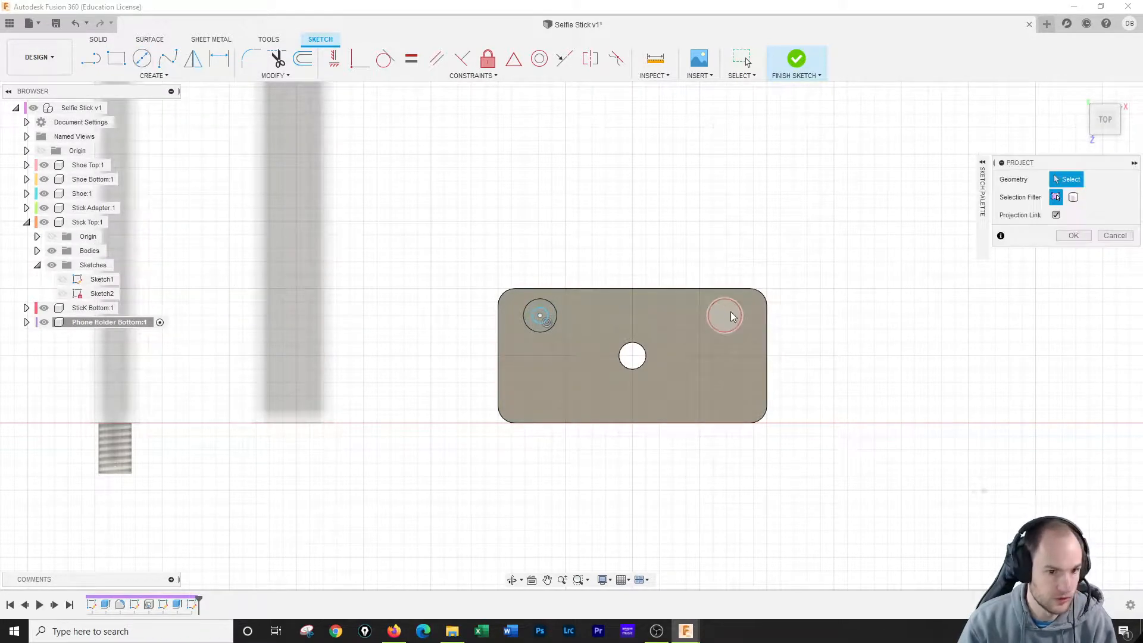
click(737, 327)
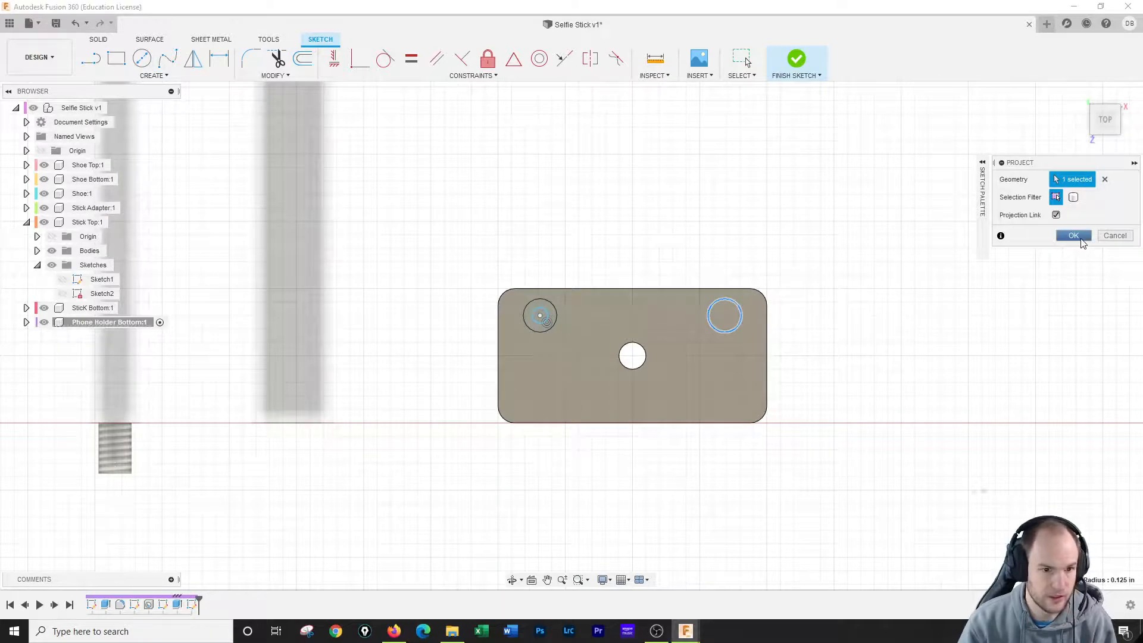
click(1073, 235)
Step: Draw a circle about 0.14 in in diameter at the centre of the projected right post edge
click(141, 58)
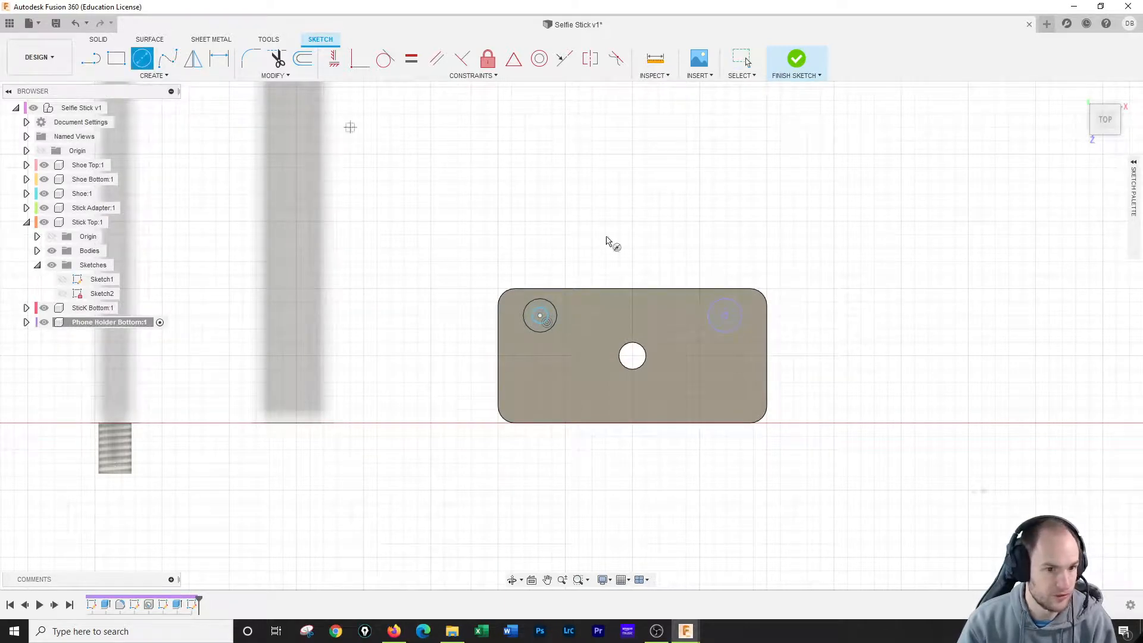
click(723, 315)
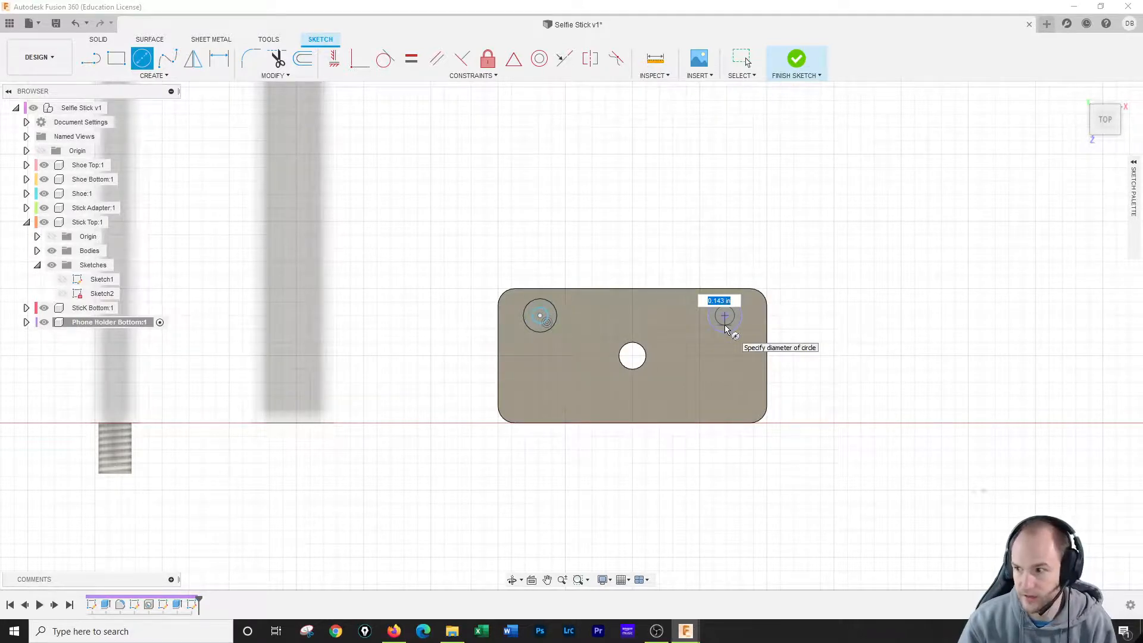
click(726, 330)
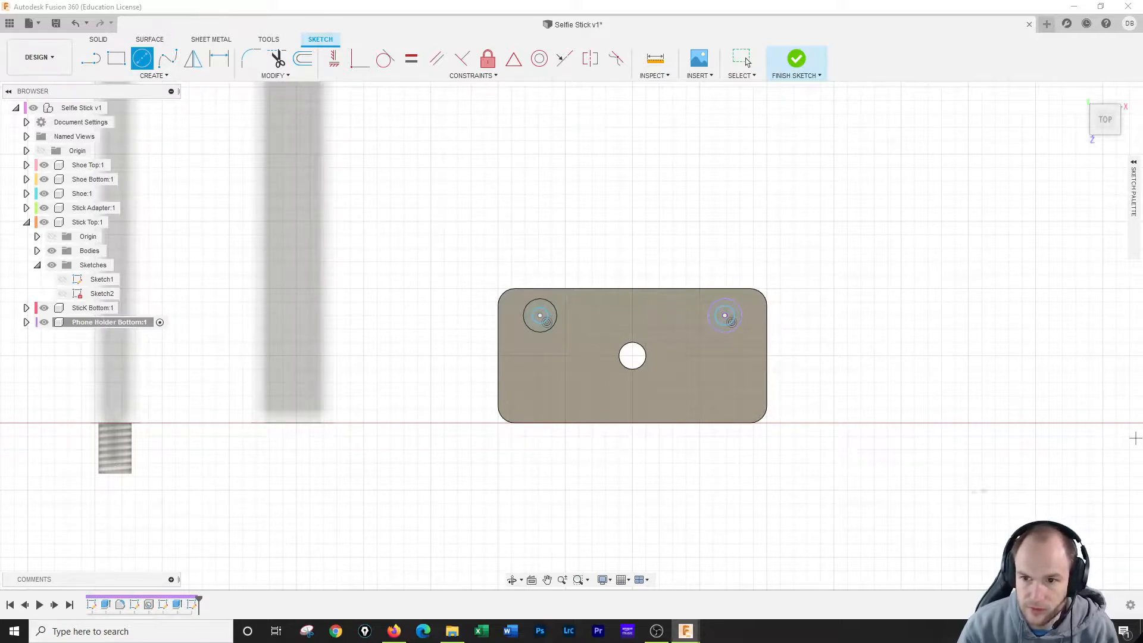
Step: Dimension the inner circle on the left post to a diameter of 0.2 in
click(219, 59)
click(529, 304)
click(609, 250)
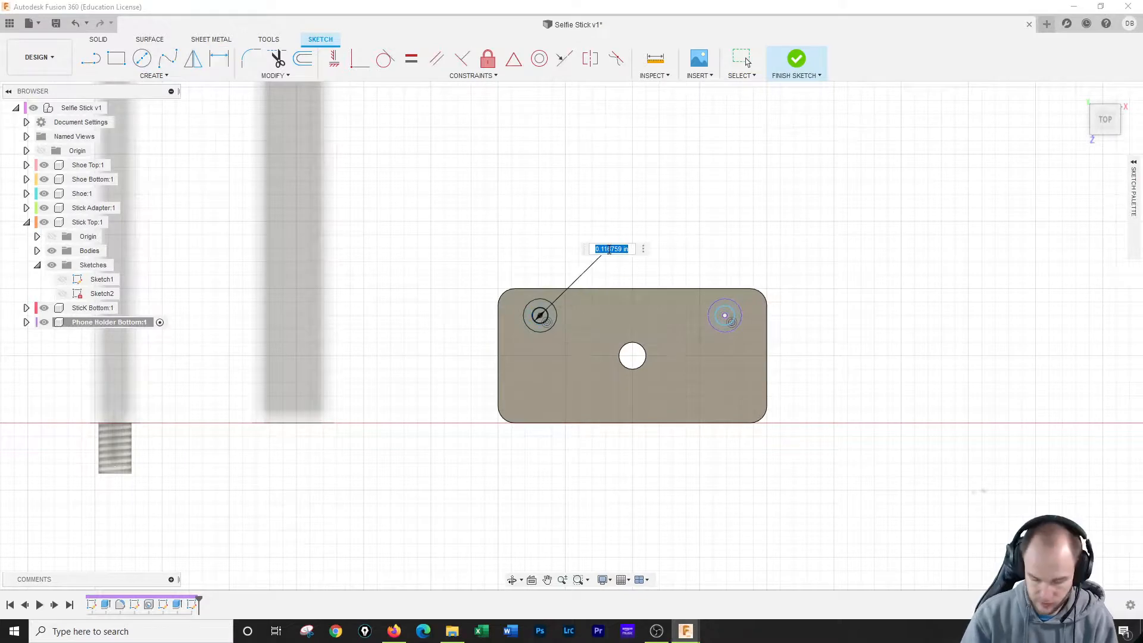
text(0.2)
key(Return)
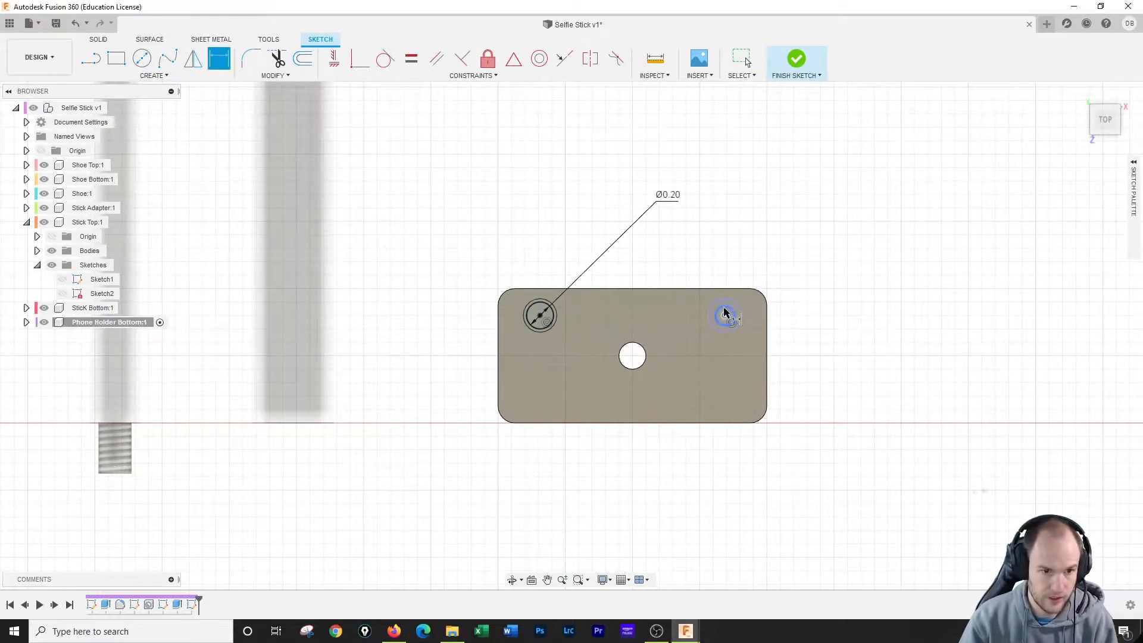
Step: Dimension the inner circle on the right post to a diameter of 0.2 in and finish the sketch
click(725, 314)
click(743, 261)
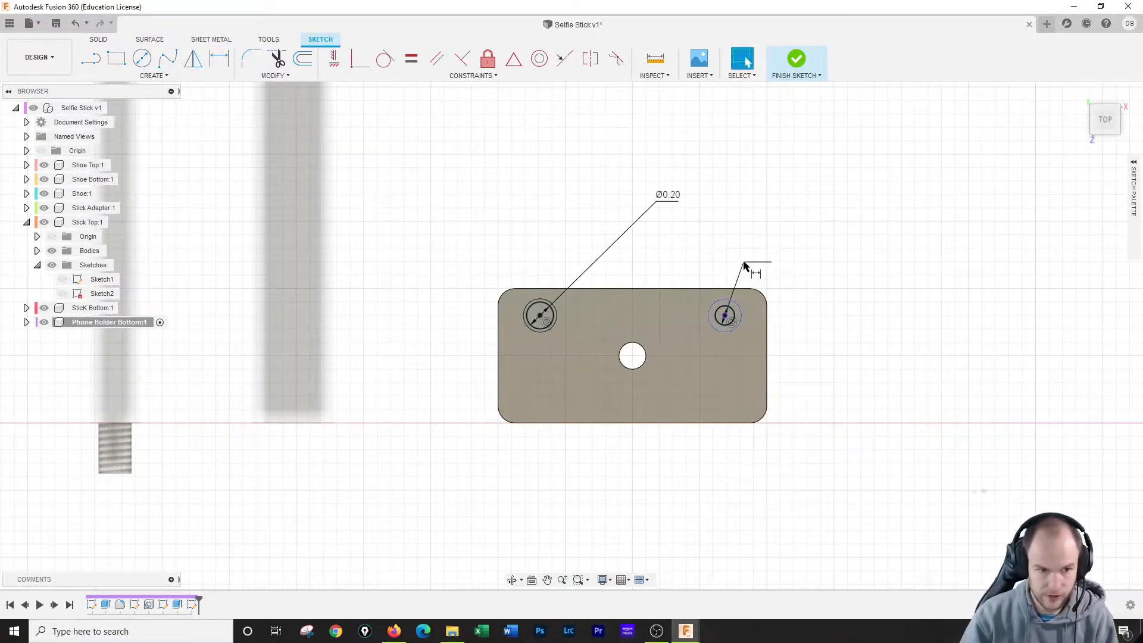
click(769, 225)
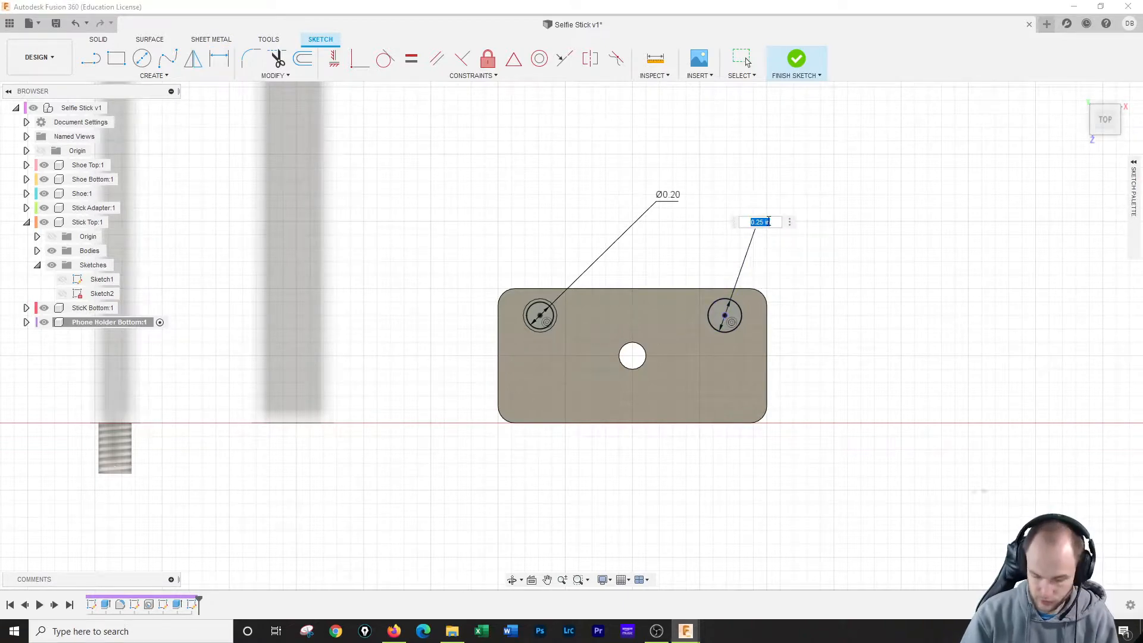
text(0.2)
key(Return)
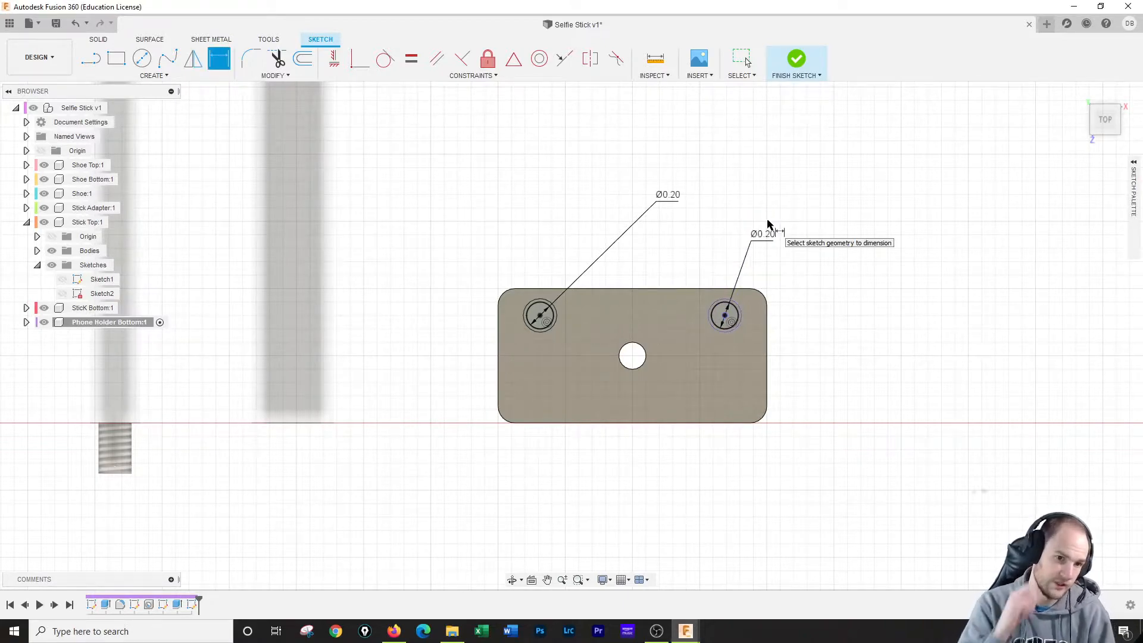
click(798, 60)
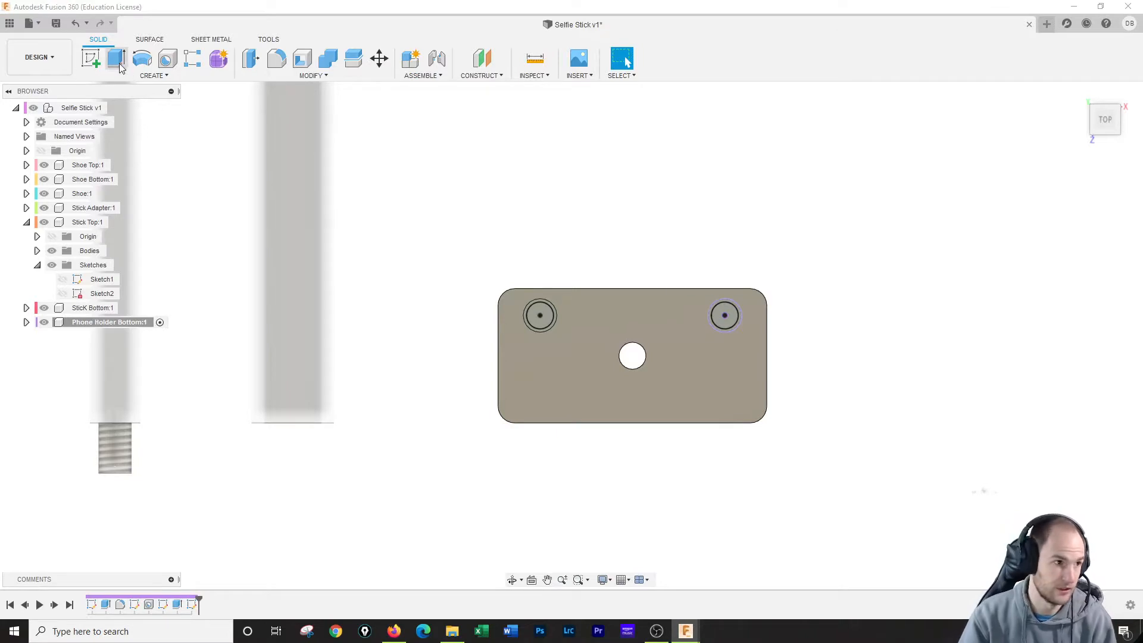
Step: Extrude both 0.2 in circles by -2.25 in down into the posts as a cut to hollow them out
key(e)
click(540, 318)
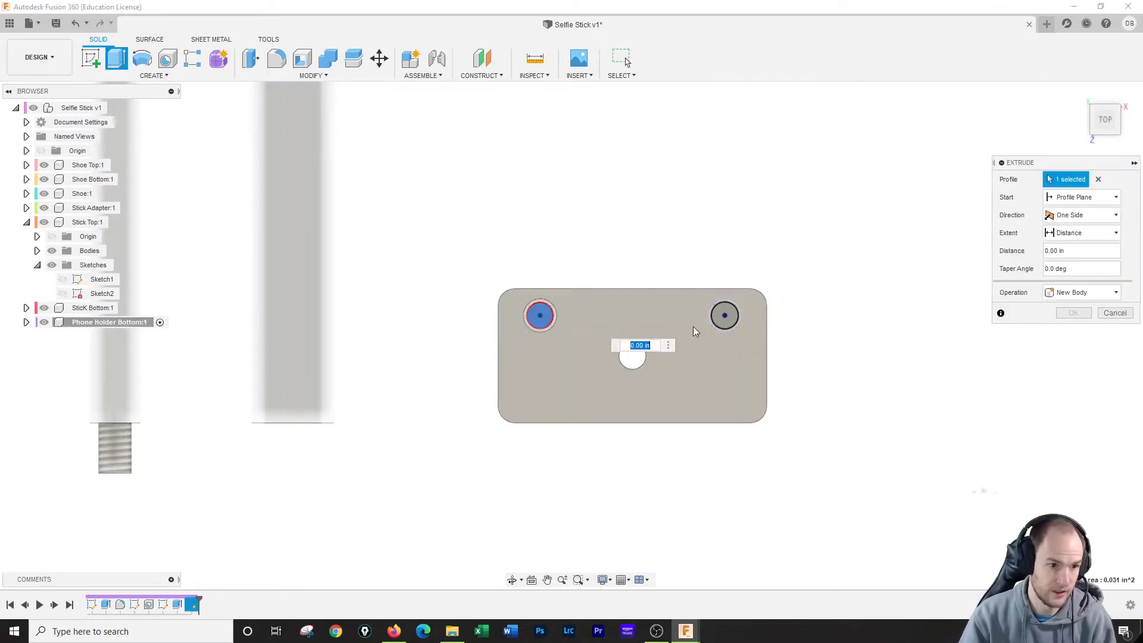
click(724, 316)
click(1078, 93)
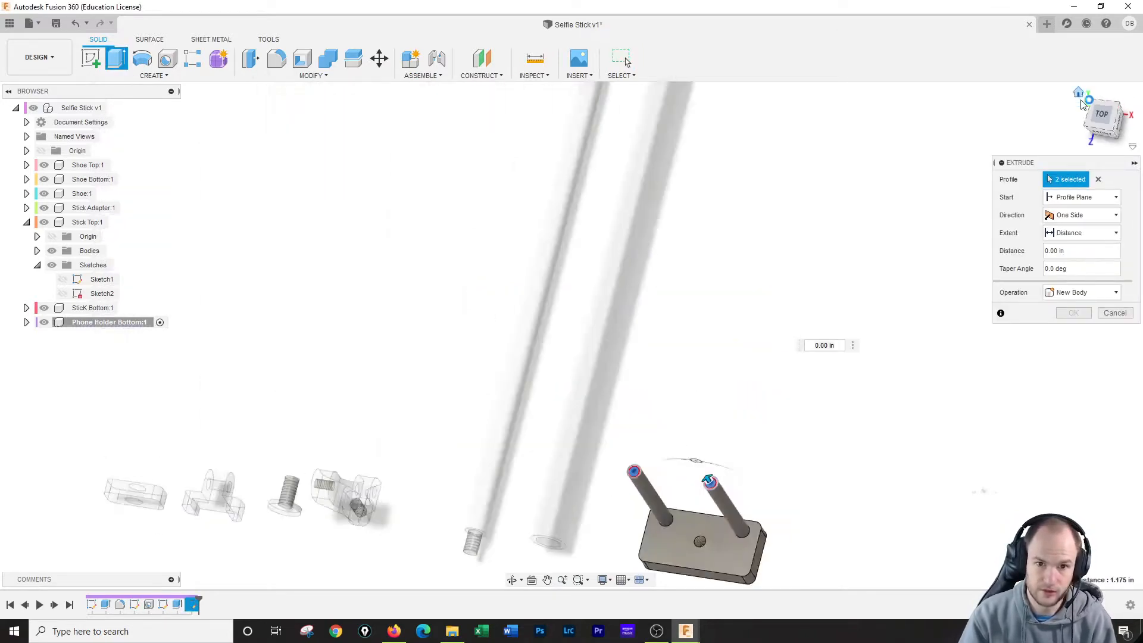
drag(591, 447, 593, 518)
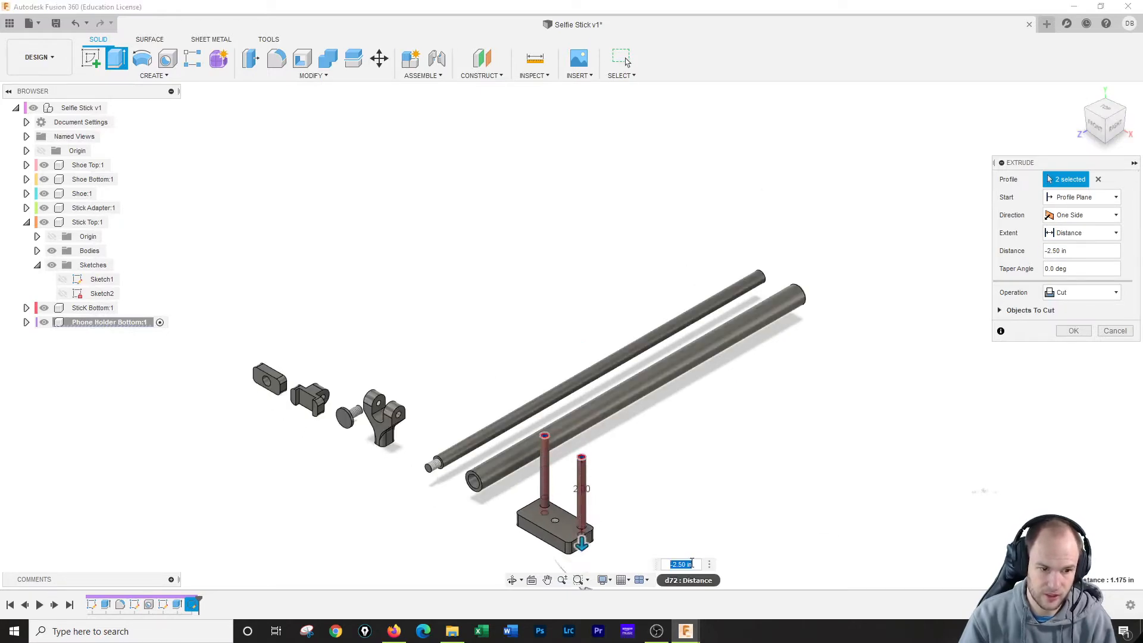
key(BackSpace)
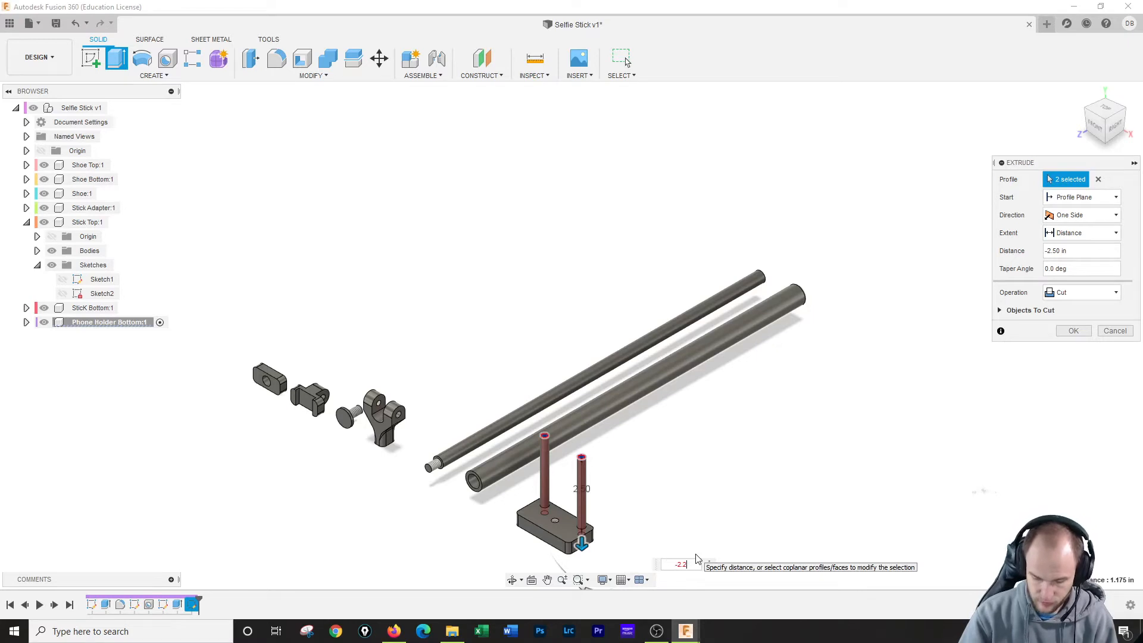
text(-2.25)
key(Return)
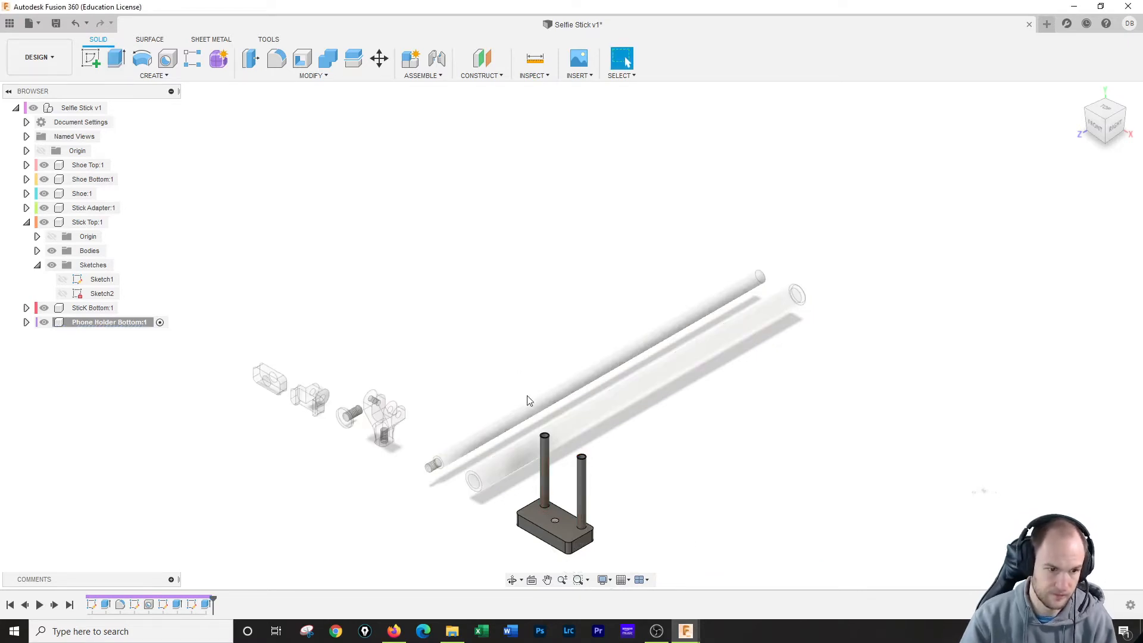